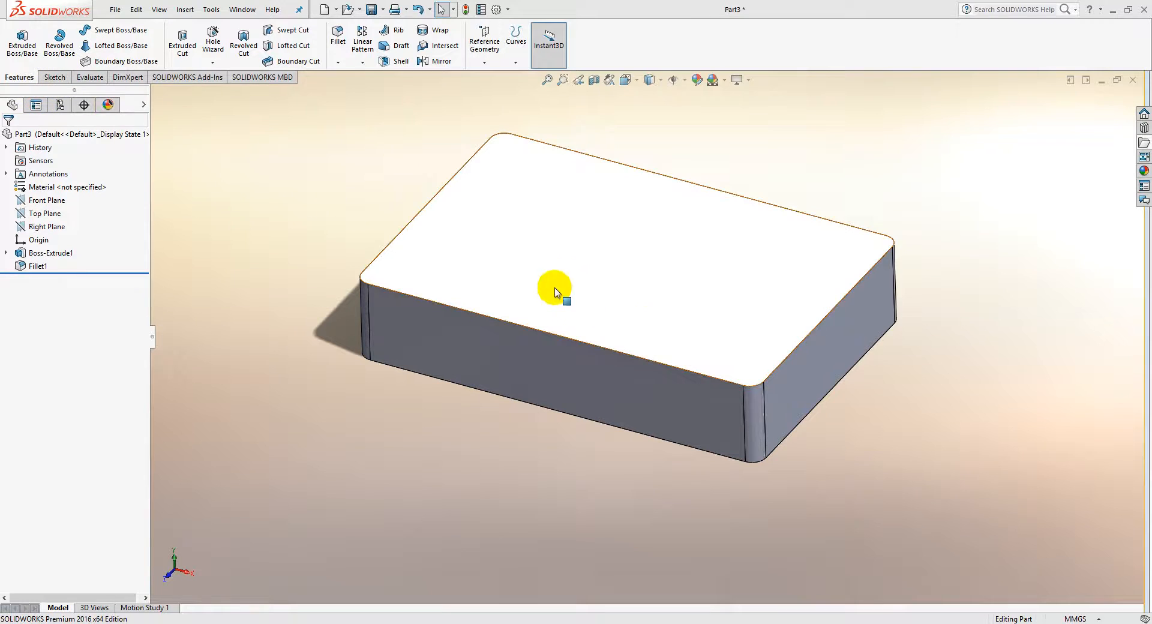
- Start a sketch on the block's top face, viewed face-on, and add the sketch text 1234
{"action": "left_click", "coordinate": [570, 250]}
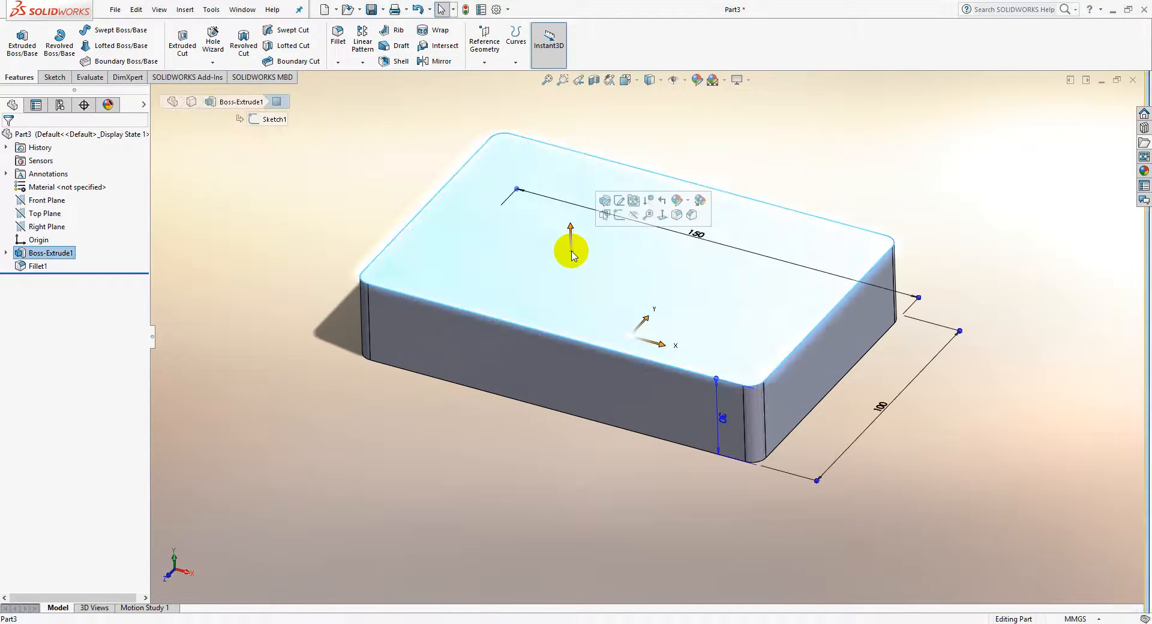
{"action": "left_click", "coordinate": [618, 214]}
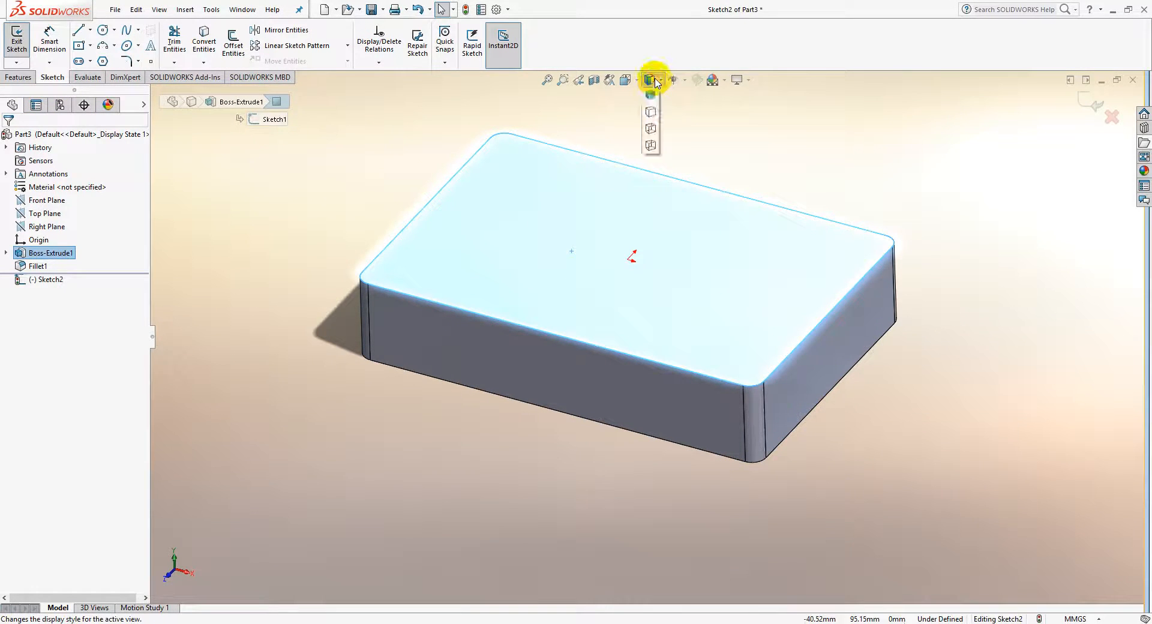
{"action": "left_click", "coordinate": [625, 79]}
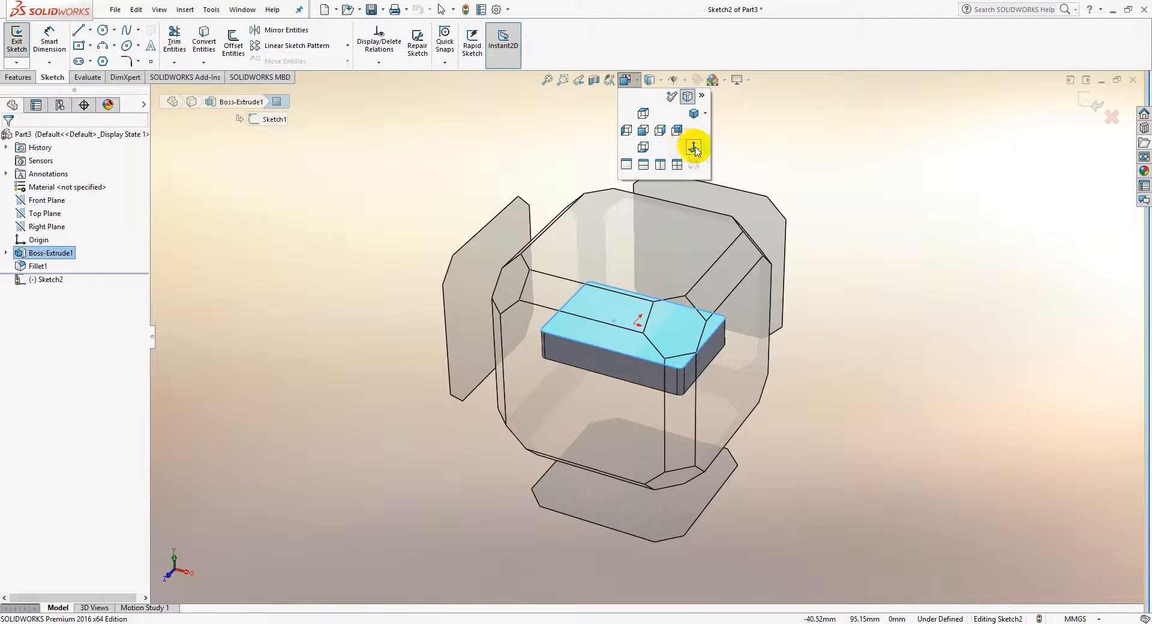
{"action": "left_click", "coordinate": [694, 147]}
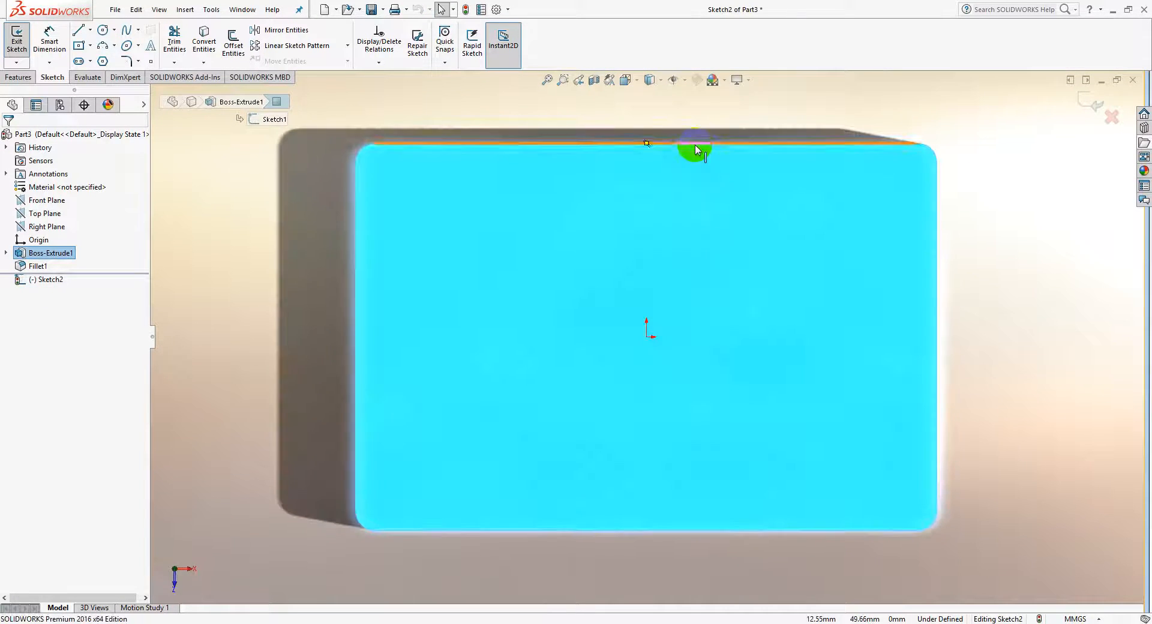
{"action": "left_click", "coordinate": [151, 46]}
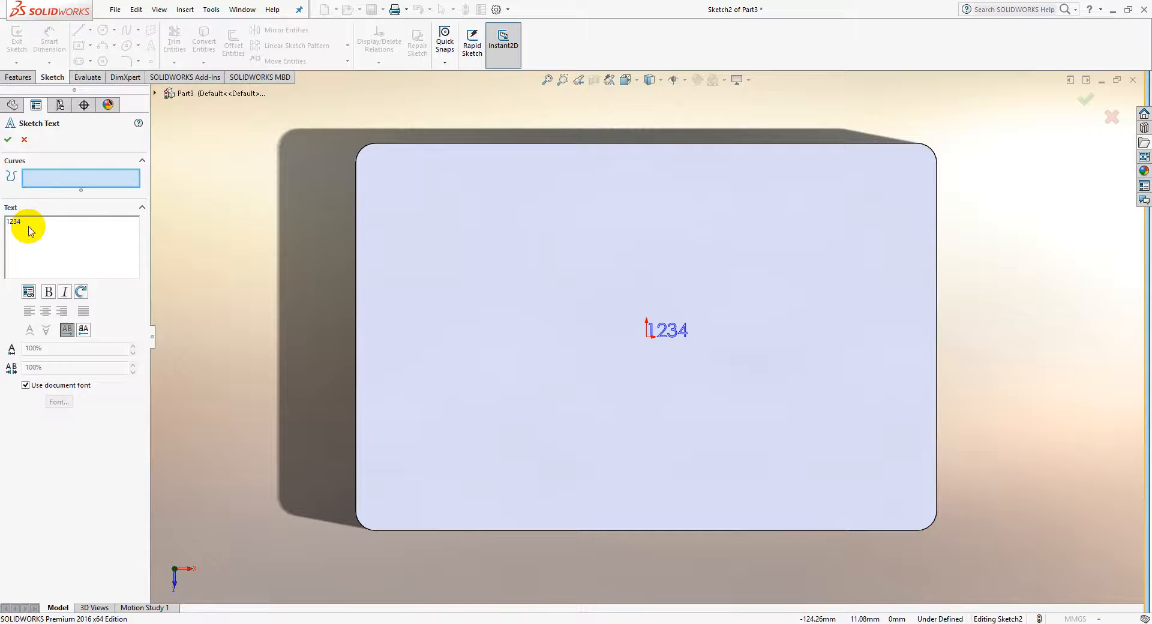
- Give the text 1234 its own font settings instead of the document font, with a height of 20 mm, and accept it
{"action": "left_click", "coordinate": [26, 385]}
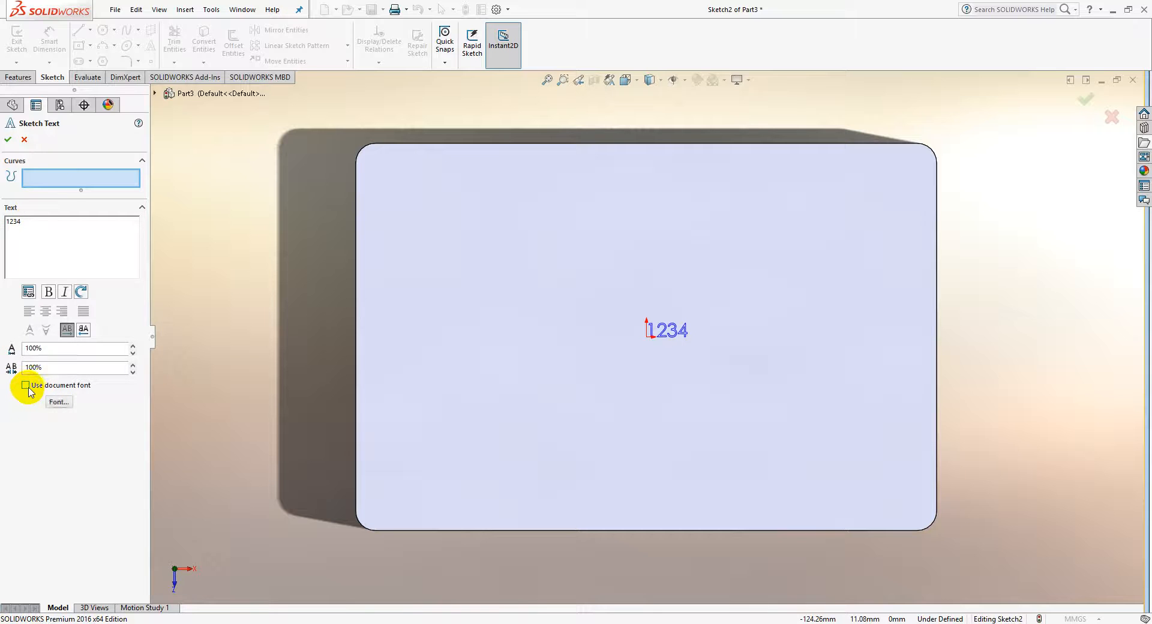
{"action": "left_click", "coordinate": [59, 401]}
{"action": "double_click", "coordinate": [651, 262]}
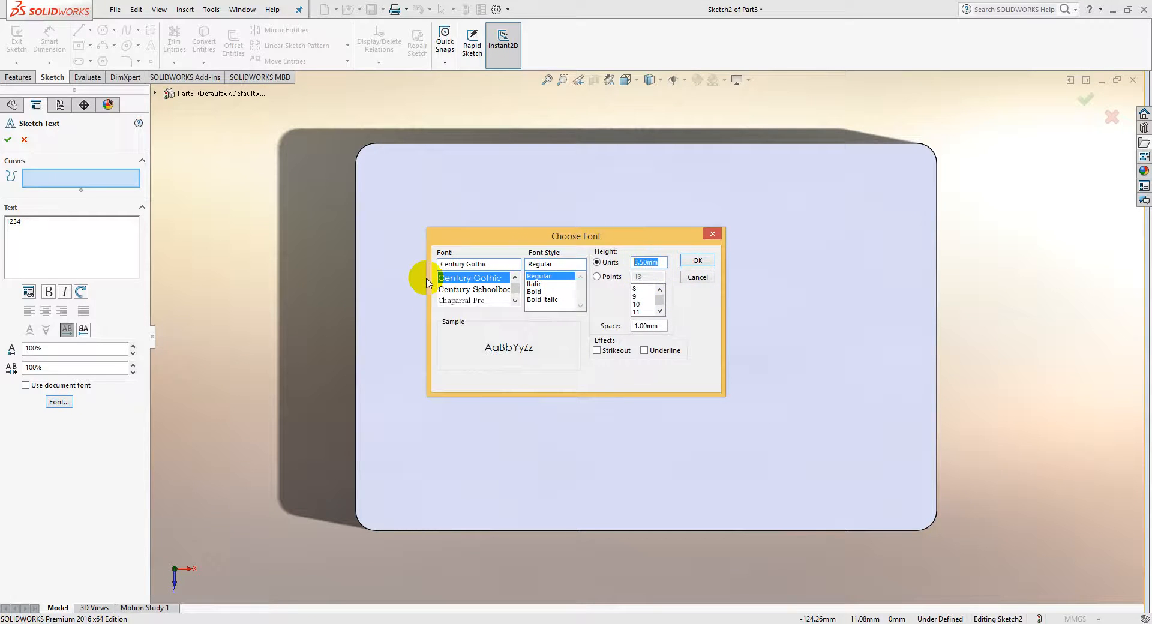
{"action": "key", "text": "Return"}
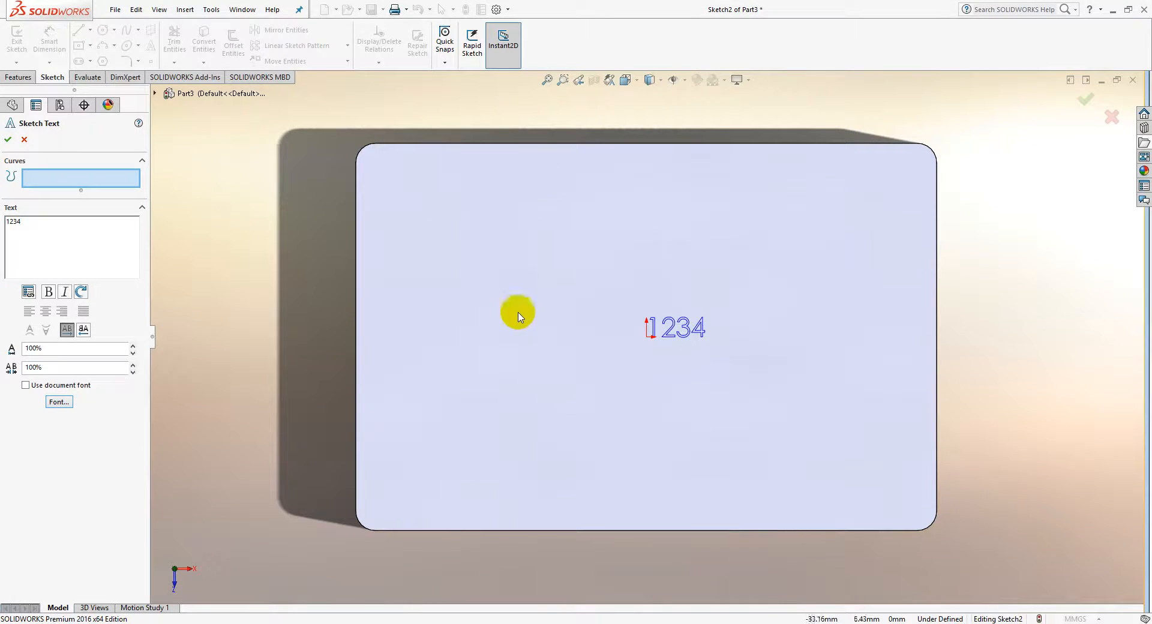
{"action": "left_click", "coordinate": [60, 402]}
{"action": "double_click", "coordinate": [660, 263]}
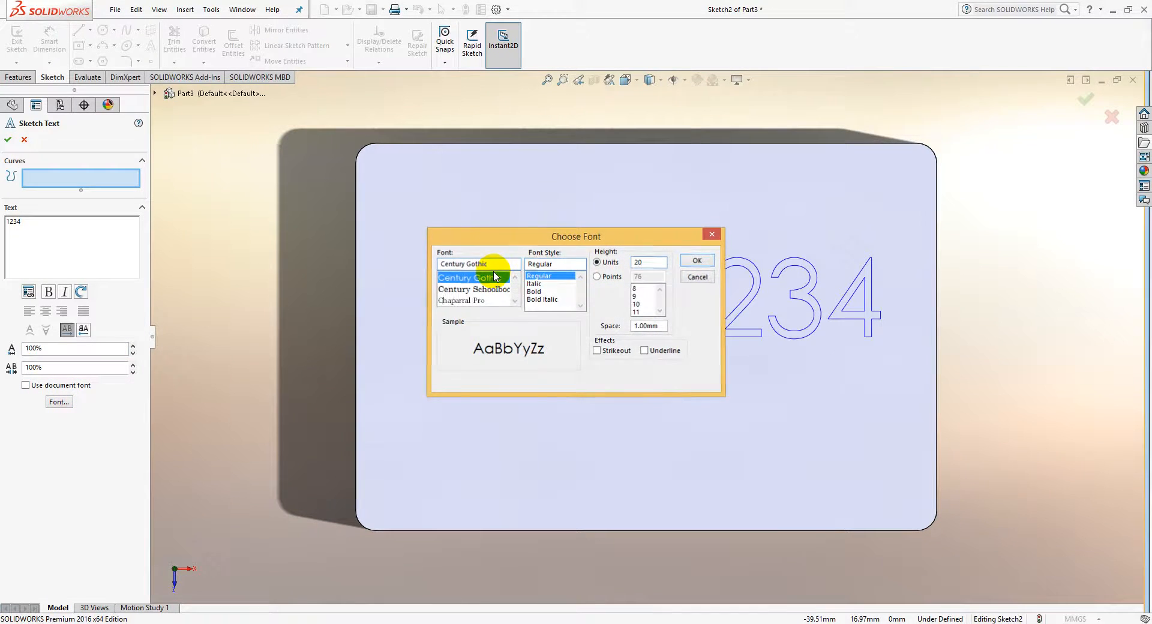
{"action": "key", "text": "Return"}
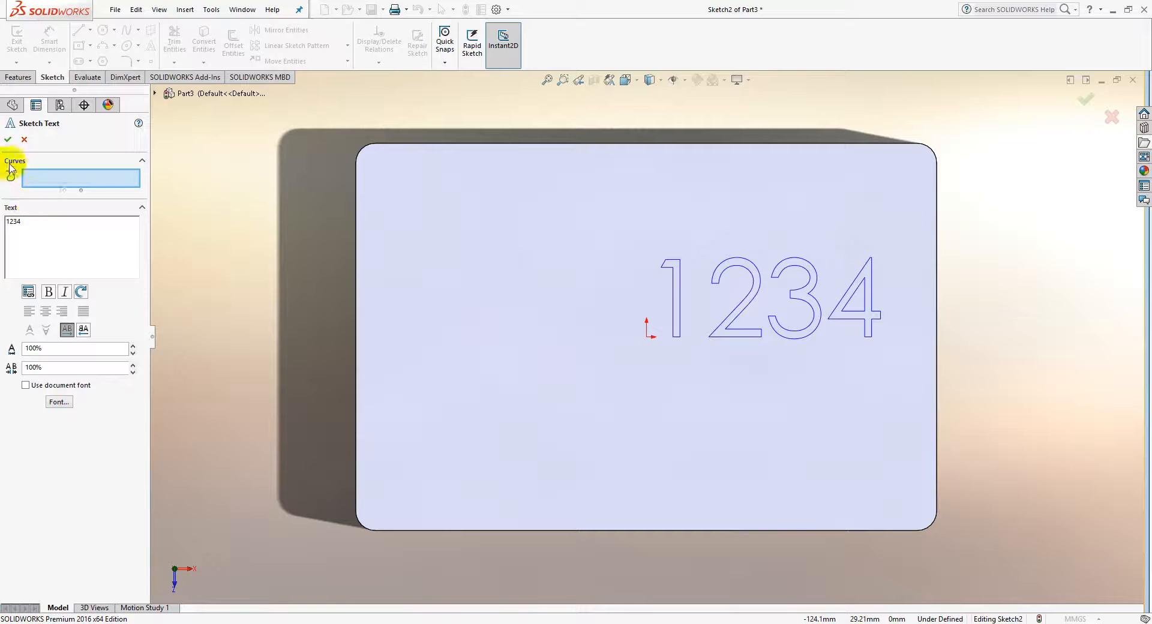
{"action": "left_click", "coordinate": [8, 139]}
- Move the text toward the middle of the face and dimension its anchor point horizontally from the face's left edge
{"action": "left_click_drag", "start_coordinate": [648, 336], "coordinate": [518, 350]}
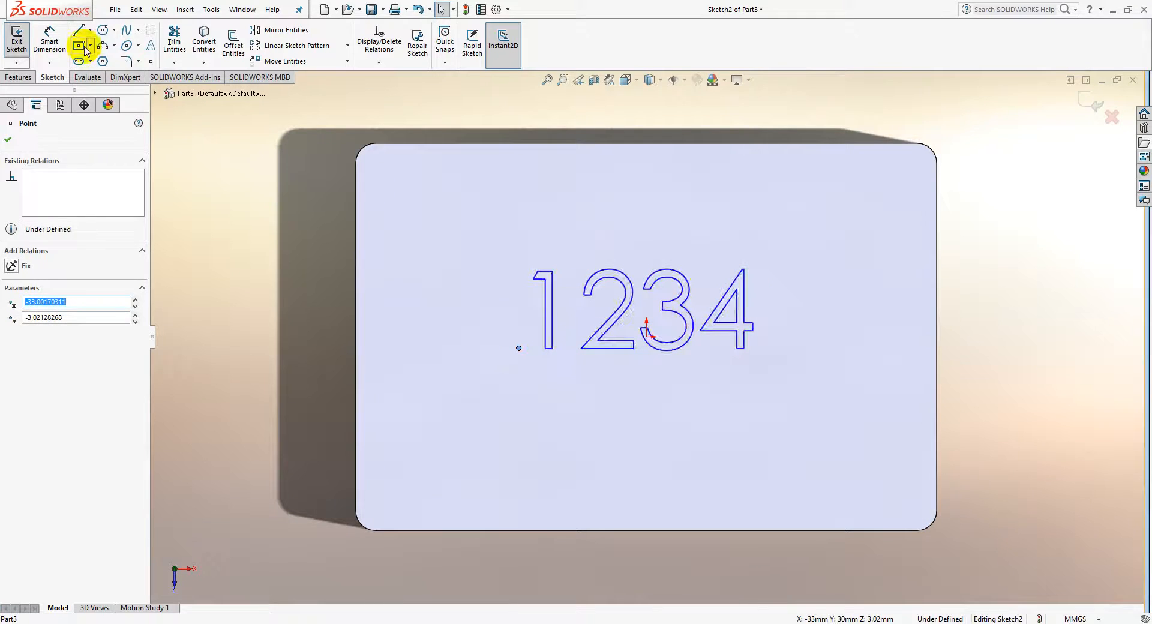
{"action": "left_click", "coordinate": [52, 43]}
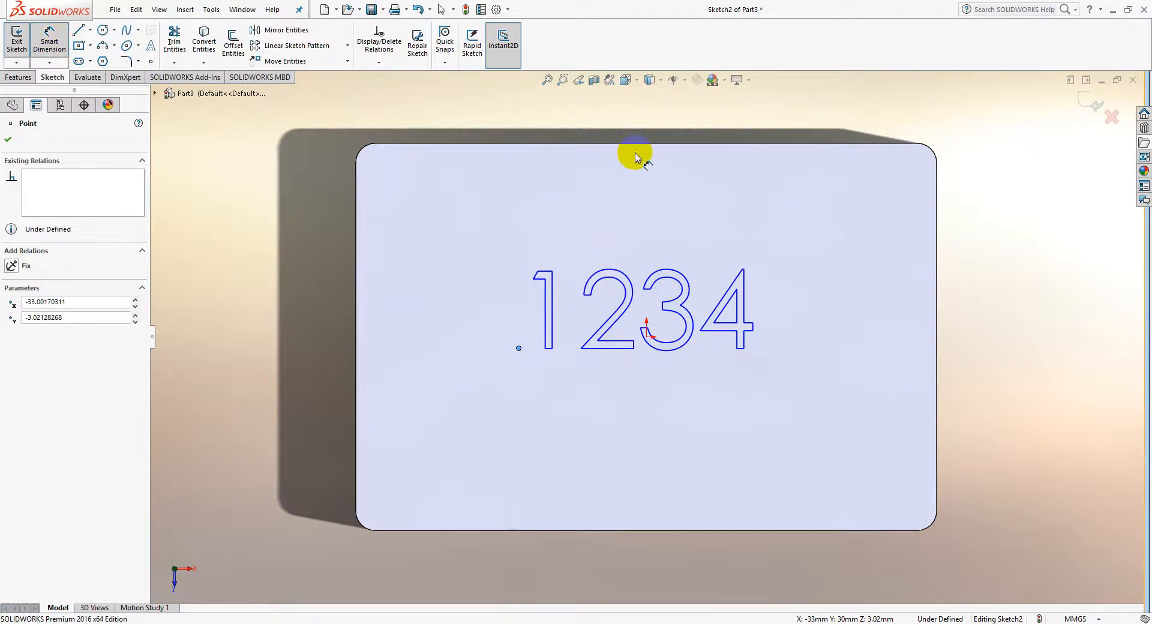
{"action": "left_click", "coordinate": [356, 303]}
{"action": "left_click", "coordinate": [518, 348]}
{"action": "left_click", "coordinate": [457, 298]}
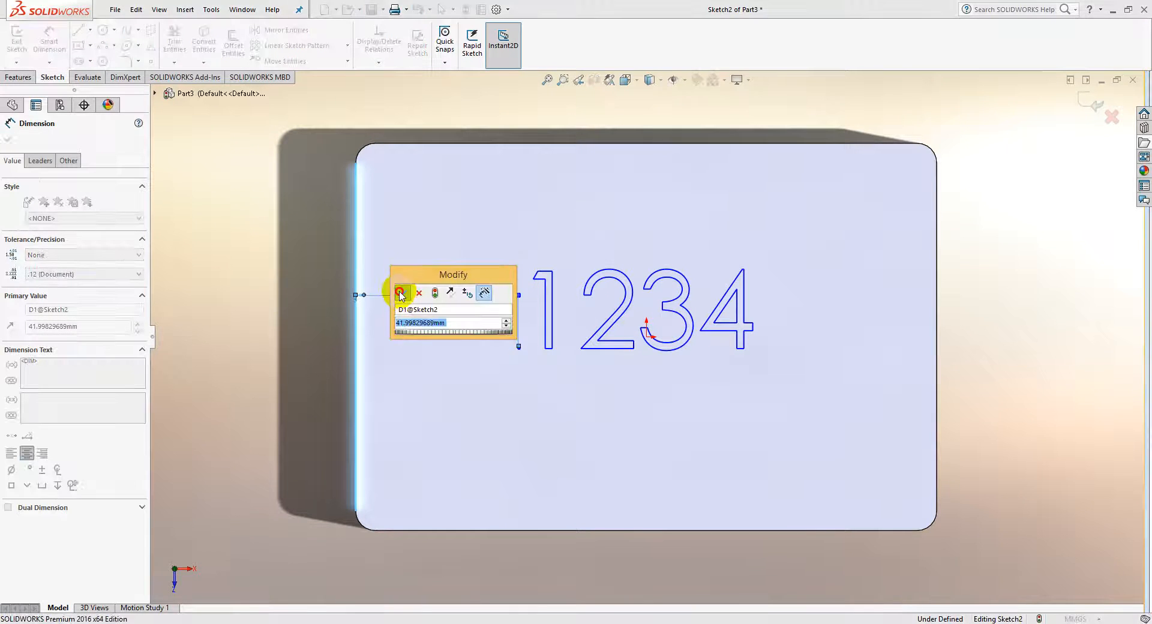
{"action": "left_click", "coordinate": [404, 293]}
- Dimension the text's anchor point 45 mm above the face's lower edge
{"action": "left_click", "coordinate": [492, 532]}
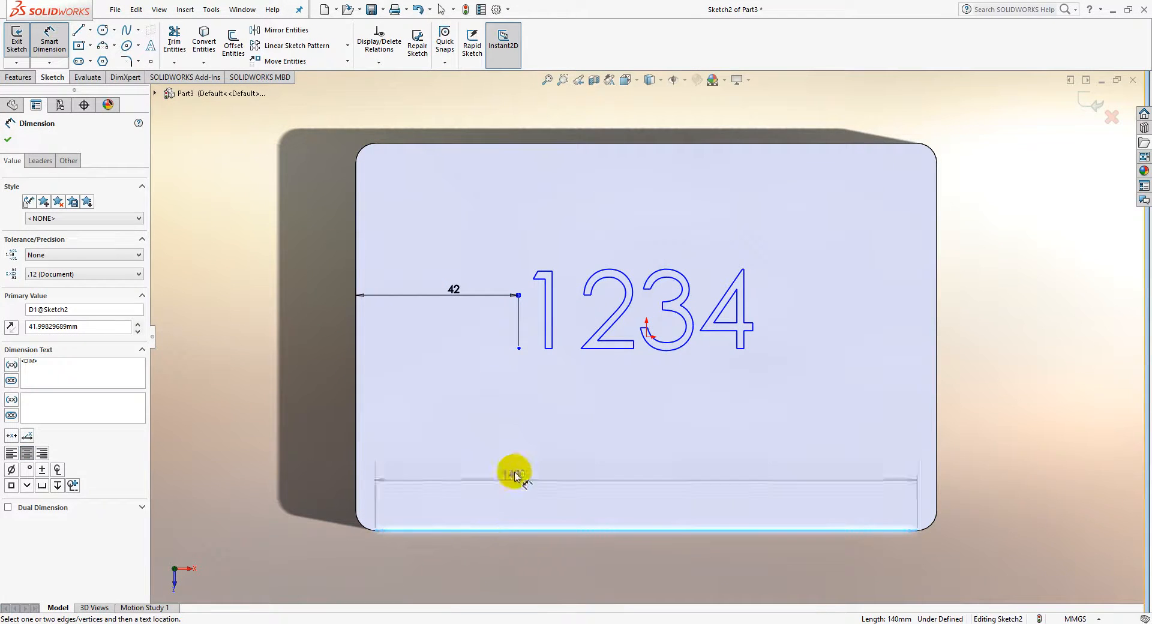
{"action": "left_click", "coordinate": [518, 348]}
{"action": "left_click", "coordinate": [436, 412]}
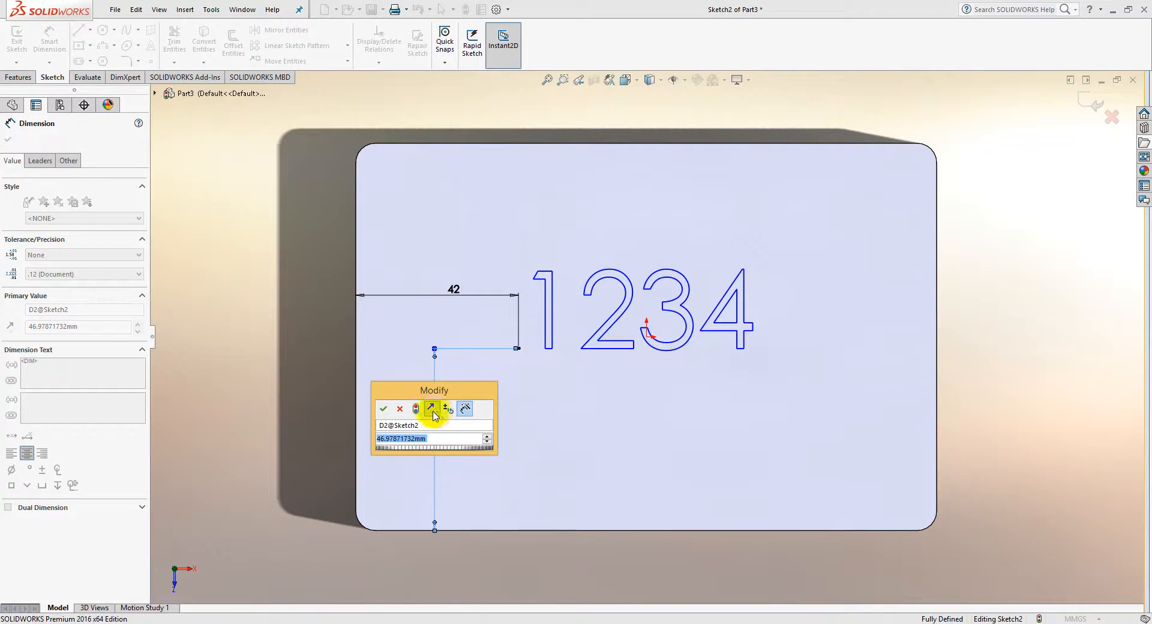
{"action": "type", "text": "45"}
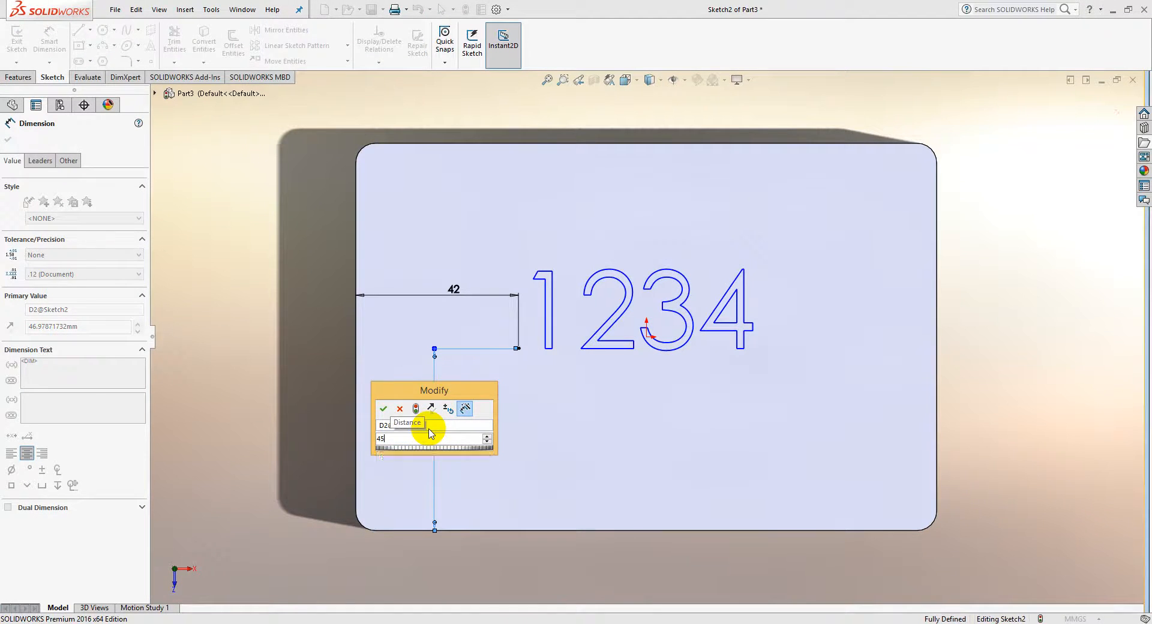
{"action": "key", "text": "Return"}
{"action": "left_click", "coordinate": [7, 139]}
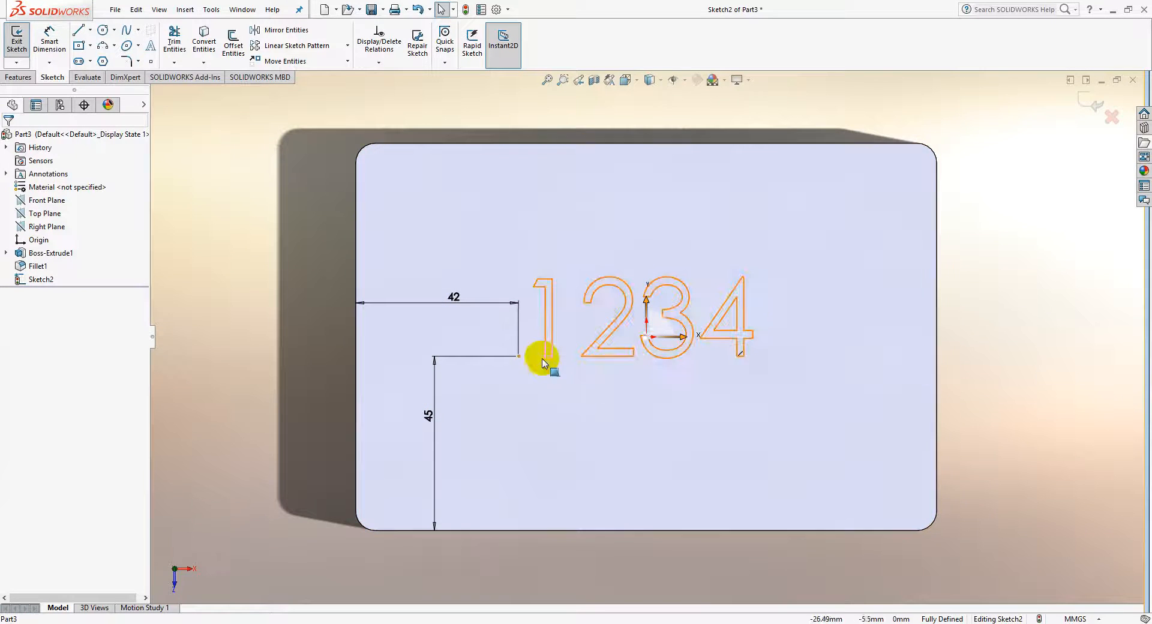
{"action": "mouse_move", "coordinate": [535, 285]}
{"action": "left_mouse_down"}
{"action": "mouse_move", "coordinate": [520, 265]}
{"action": "mouse_move", "coordinate": [586, 234]}
{"action": "left_mouse_up"}
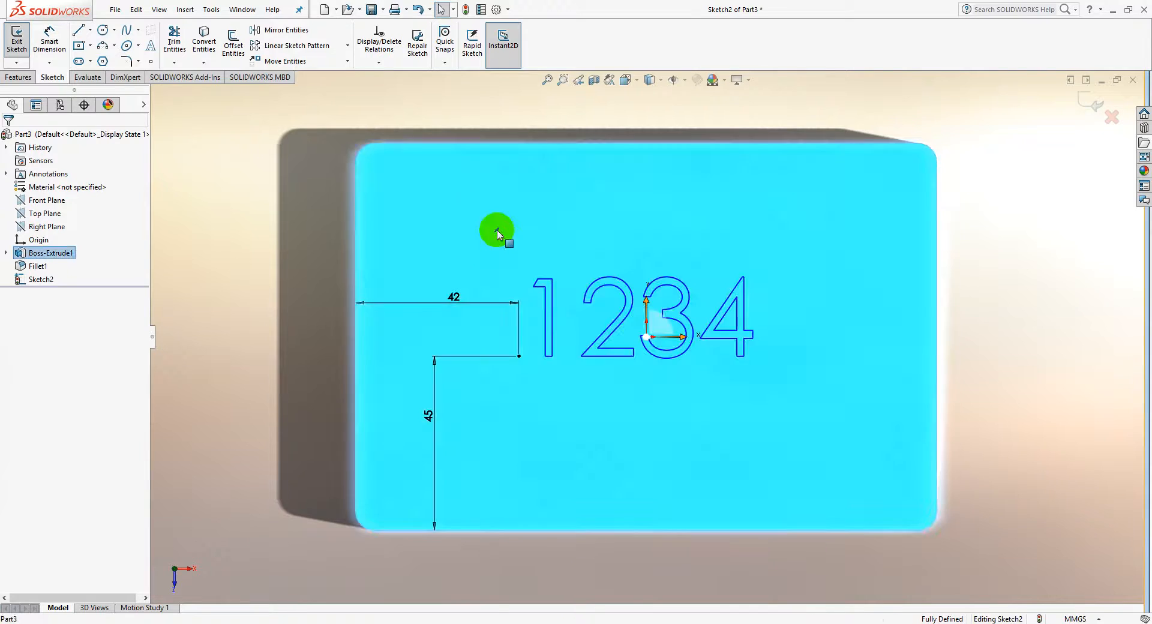
{"action": "left_click", "coordinate": [882, 550]}
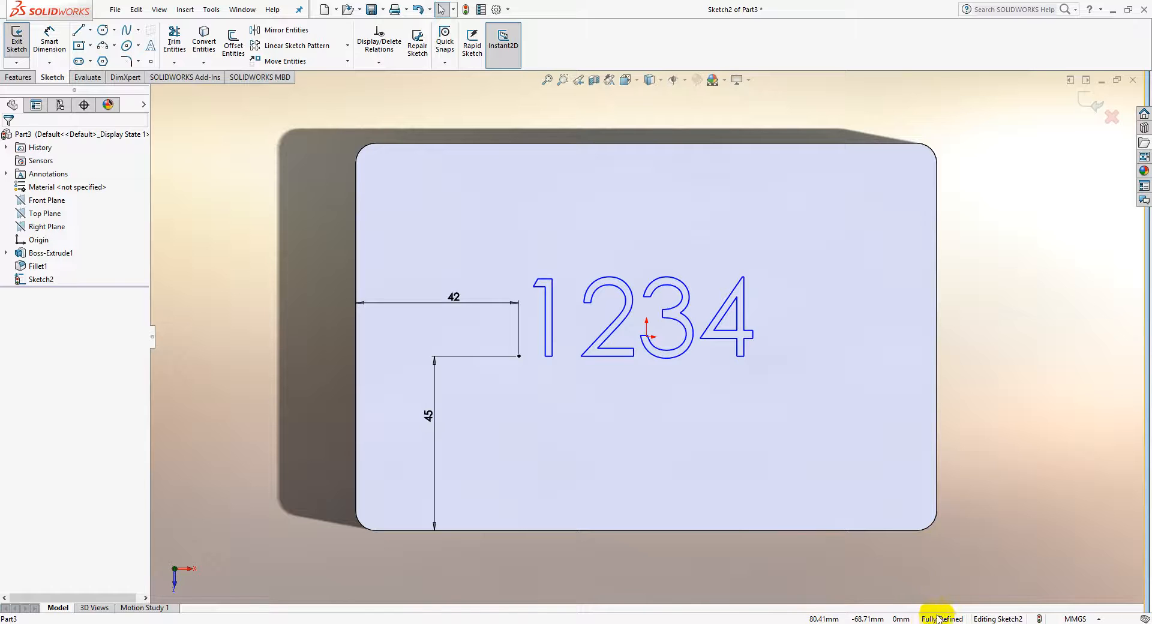
- Engrave the text into the block with a blind Extruded Cut 3 mm deep
{"action": "left_click", "coordinate": [16, 79]}
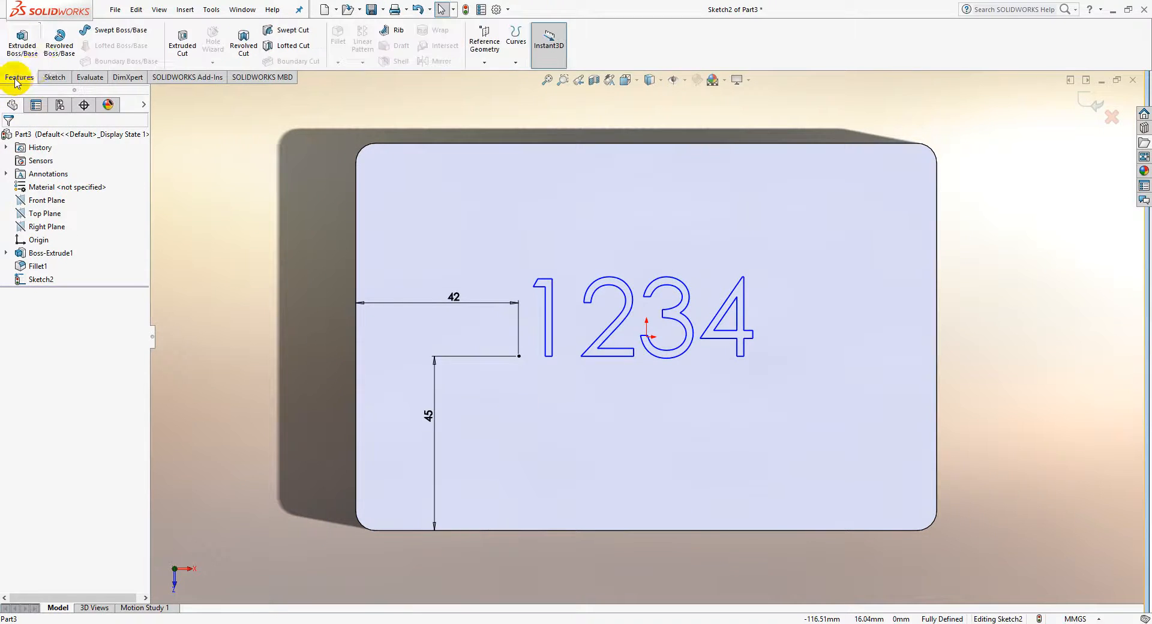
{"action": "left_click", "coordinate": [188, 44]}
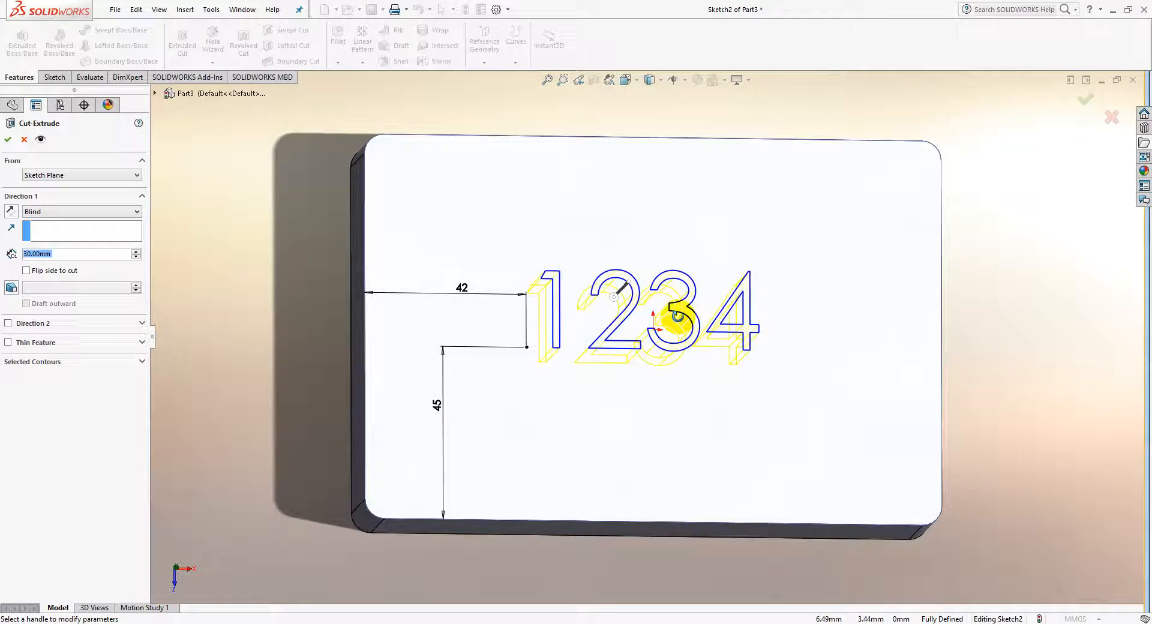
{"action": "mouse_move", "coordinate": [677, 315]}
{"action": "middle_mouse_down"}
{"action": "mouse_move", "coordinate": [653, 201]}
{"action": "mouse_move", "coordinate": [699, 277]}
{"action": "mouse_move", "coordinate": [687, 317]}
{"action": "middle_mouse_up"}
{"action": "scroll", "coordinate": [687, 316], "scroll_direction": "down", "scroll_amount": 2}
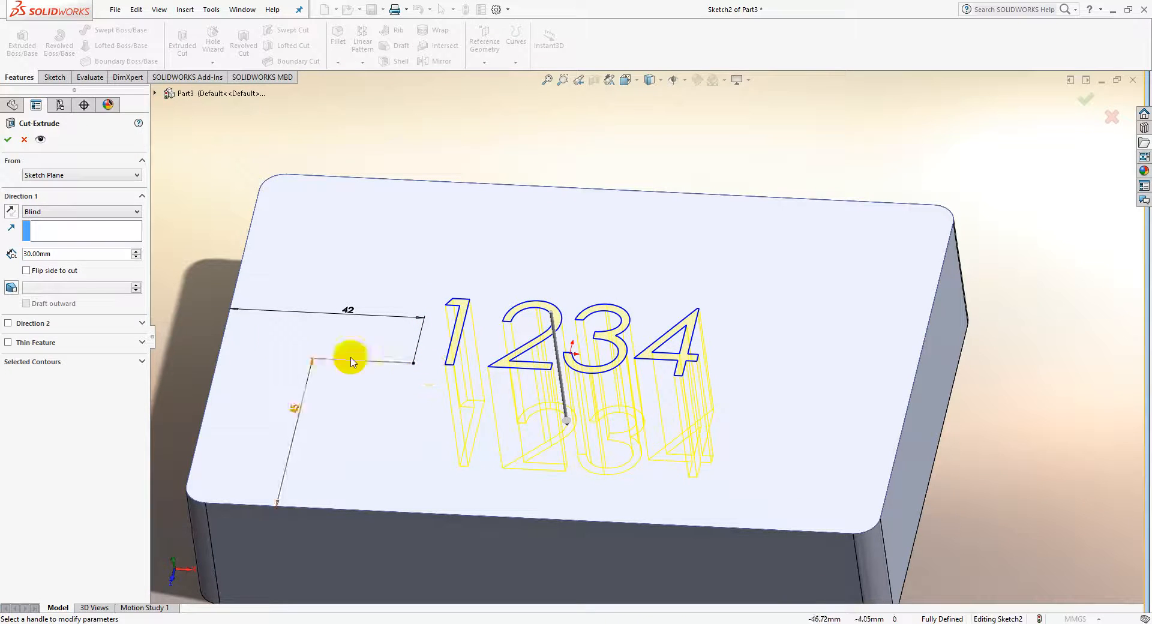
{"action": "left_click", "coordinate": [57, 253]}
{"action": "left_click_drag", "start_coordinate": [72, 256], "coordinate": [3, 267]}
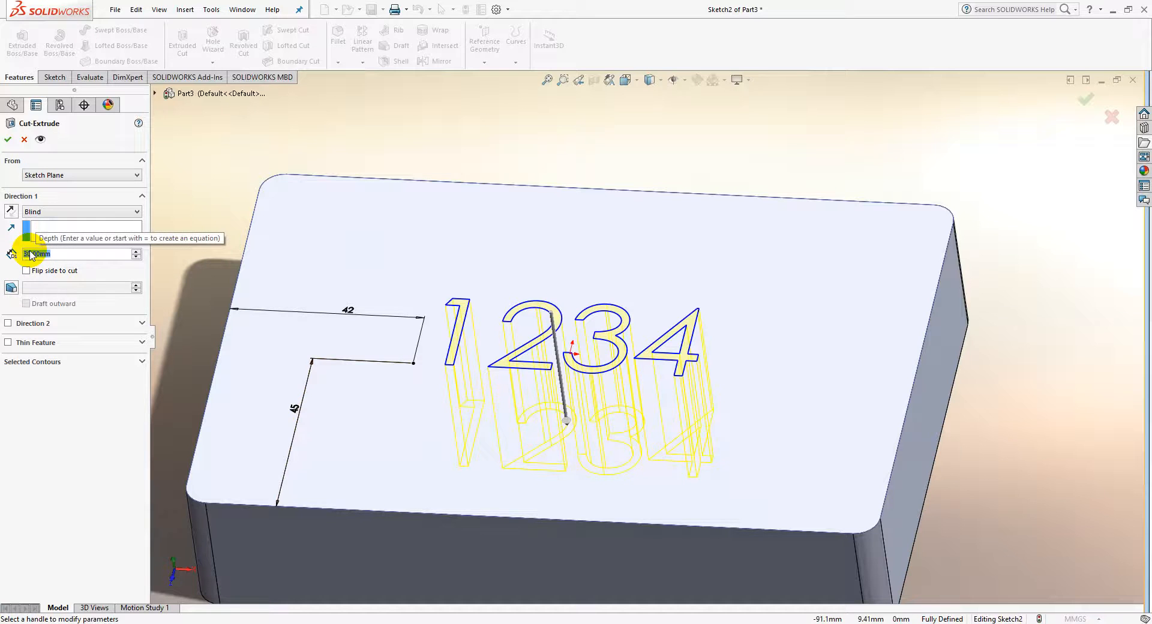
{"action": "type", "text": "3"}
{"action": "key", "text": "Return"}
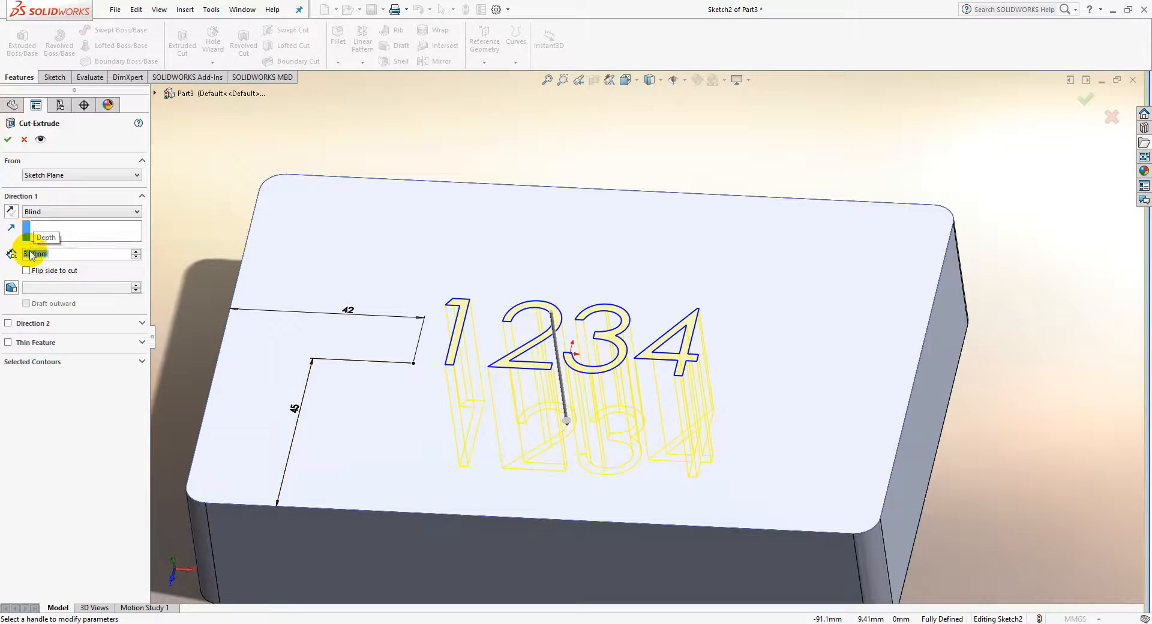
{"action": "middle_click_drag", "start_coordinate": [510, 337], "coordinate": [596, 329]}
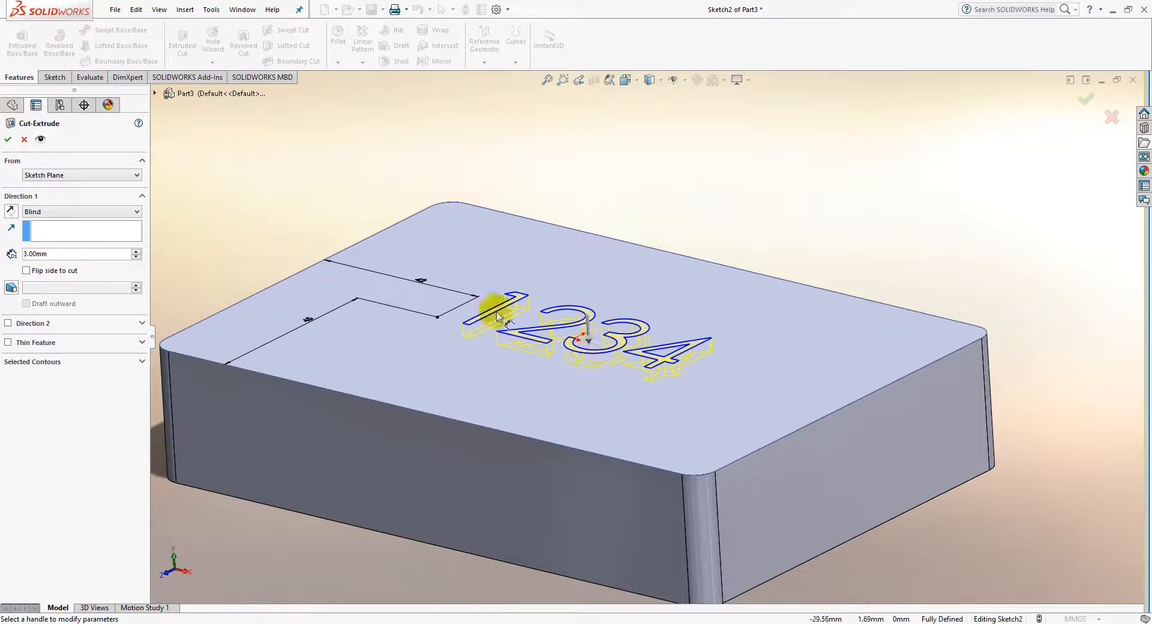
{"action": "left_click", "coordinate": [7, 140]}
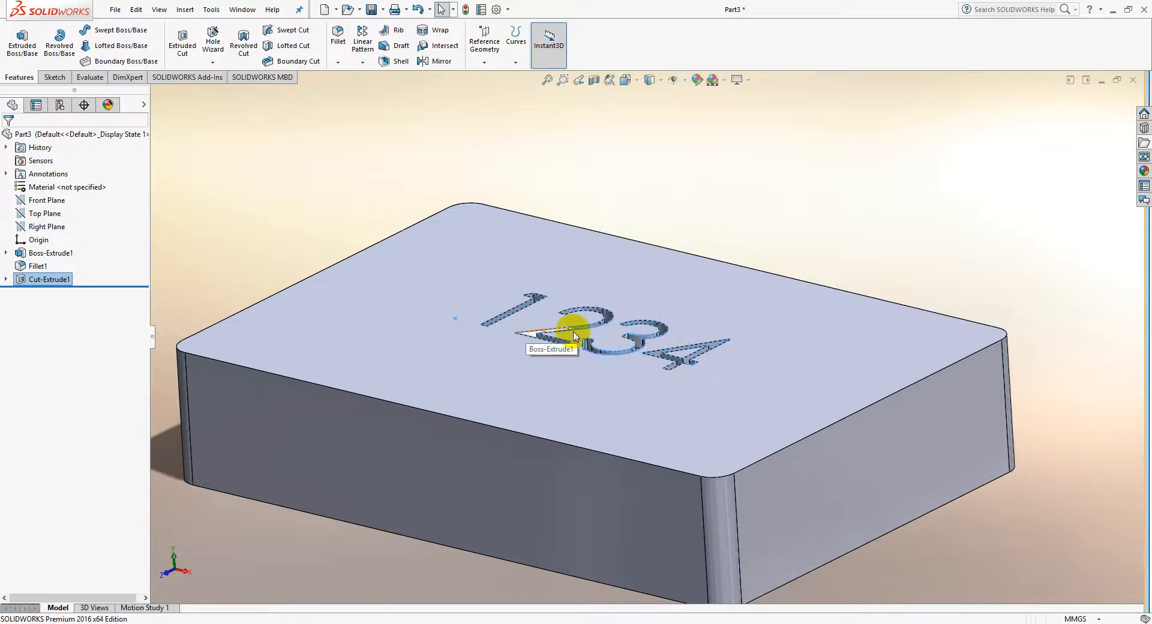
{"action": "middle_click_drag", "start_coordinate": [519, 354], "coordinate": [645, 477]}
{"action": "scroll", "coordinate": [586, 324], "scroll_direction": "down", "scroll_amount": 5}
{"action": "middle_click_drag", "start_coordinate": [627, 388], "coordinate": [711, 479]}
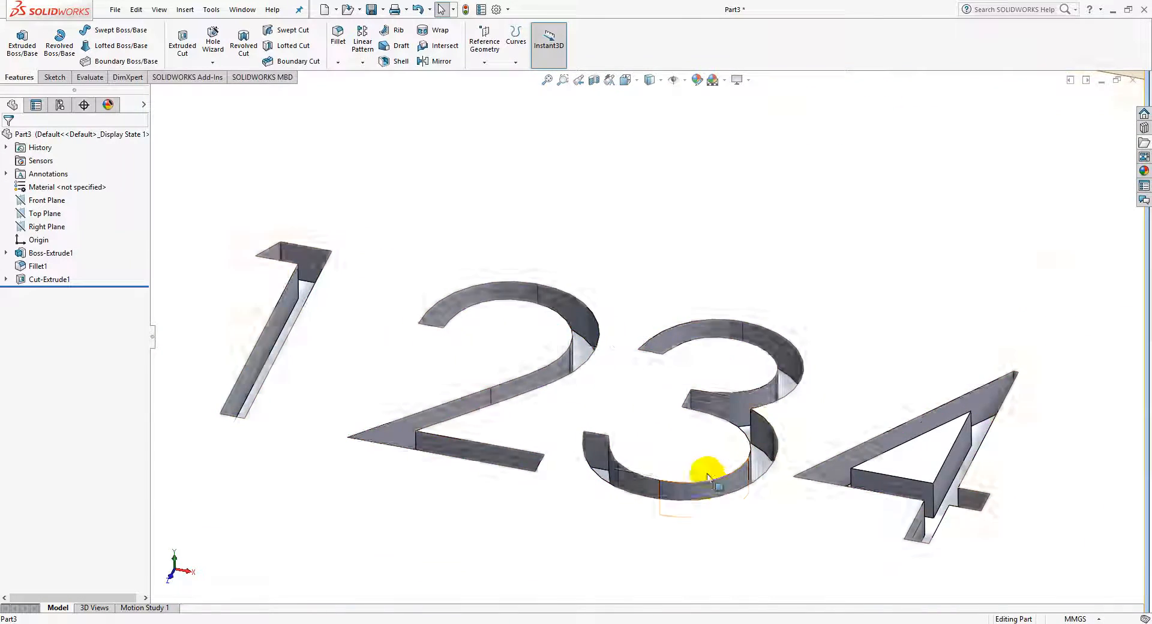
{"action": "scroll", "coordinate": [711, 482], "scroll_direction": "up", "scroll_amount": 8}
{"action": "scroll", "coordinate": [716, 332], "scroll_direction": "down", "scroll_amount": 5}
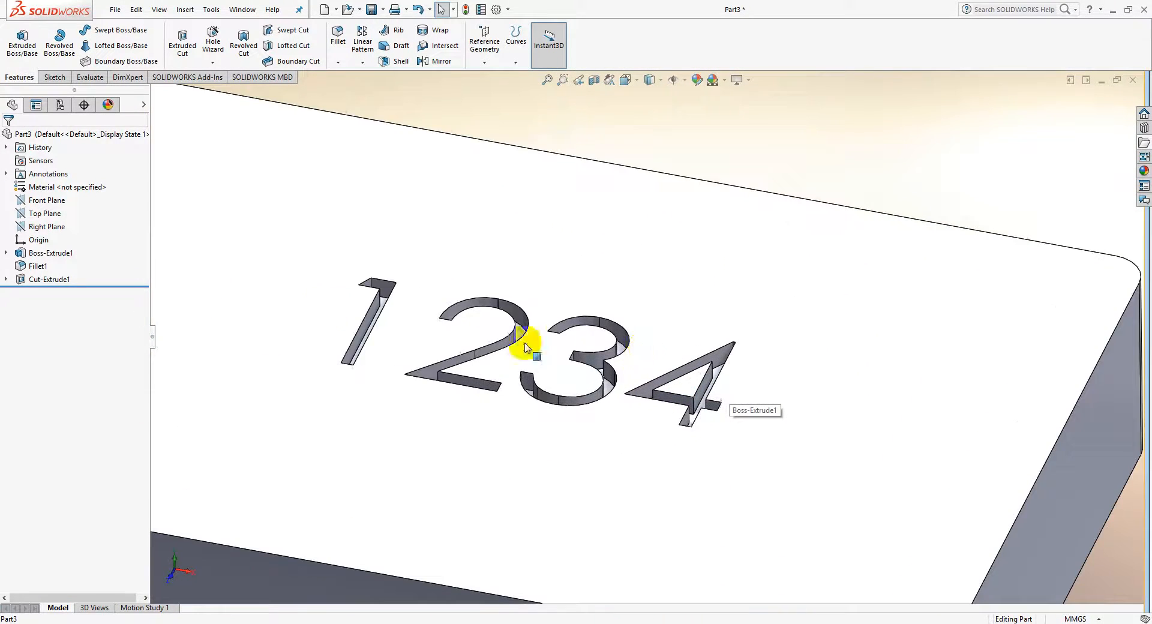
- Edit the text cut and change its end condition to Through All
{"action": "right_click", "coordinate": [27, 279]}
{"action": "left_click", "coordinate": [38, 244]}
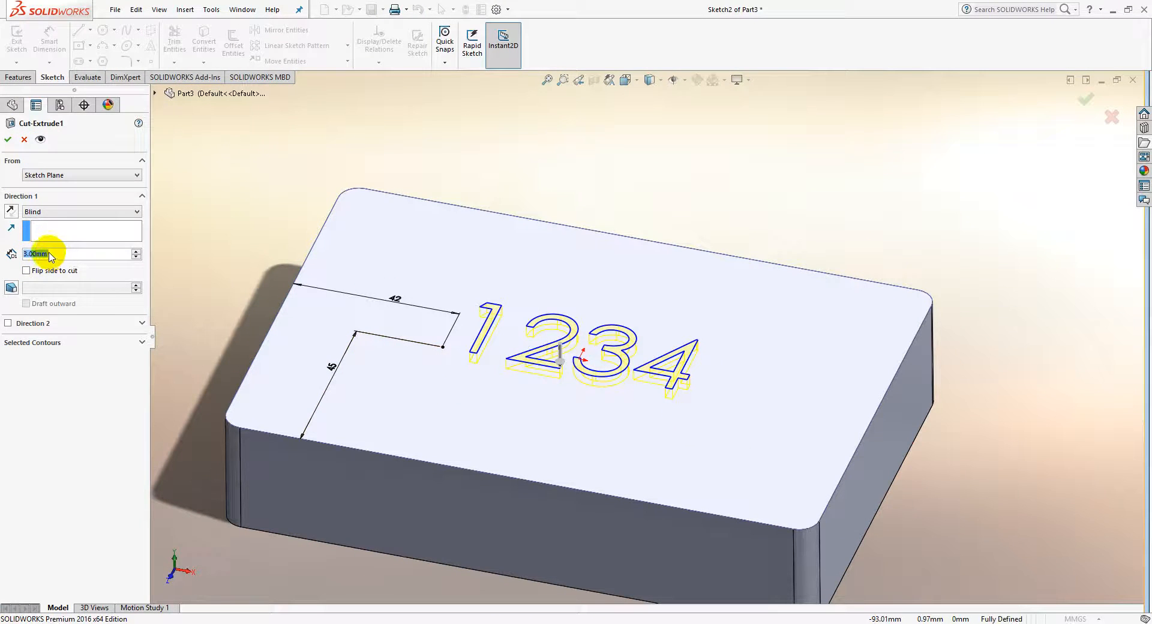
{"action": "left_click", "coordinate": [36, 212]}
{"action": "left_click", "coordinate": [34, 214]}
{"action": "left_click", "coordinate": [33, 213]}
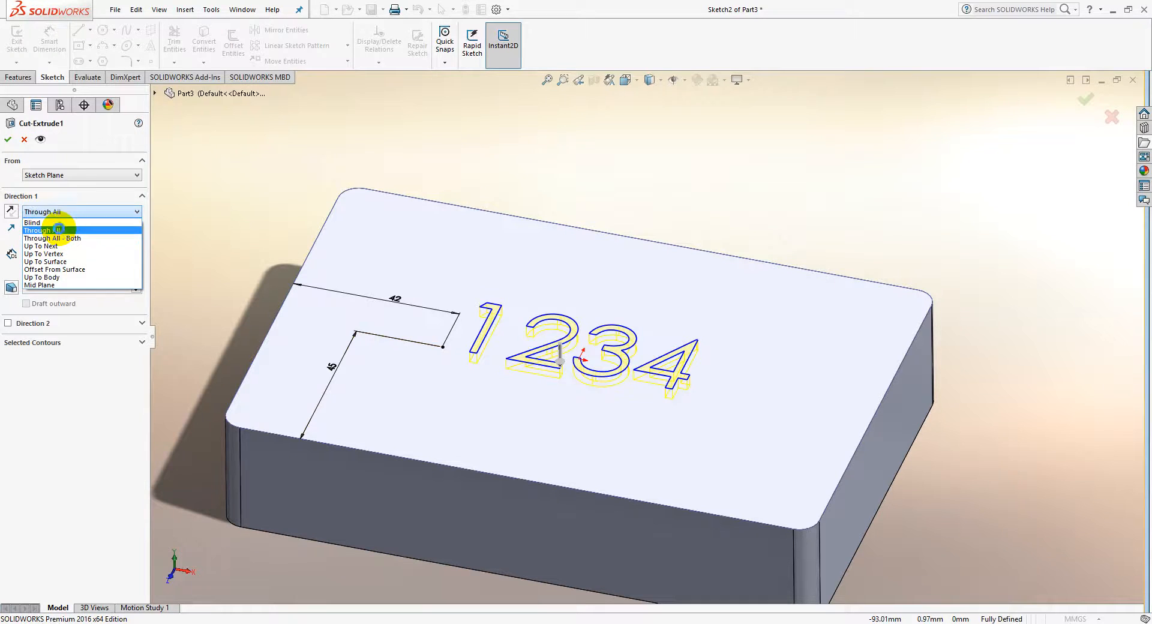
{"action": "left_click", "coordinate": [60, 231]}
{"action": "left_click", "coordinate": [8, 140]}
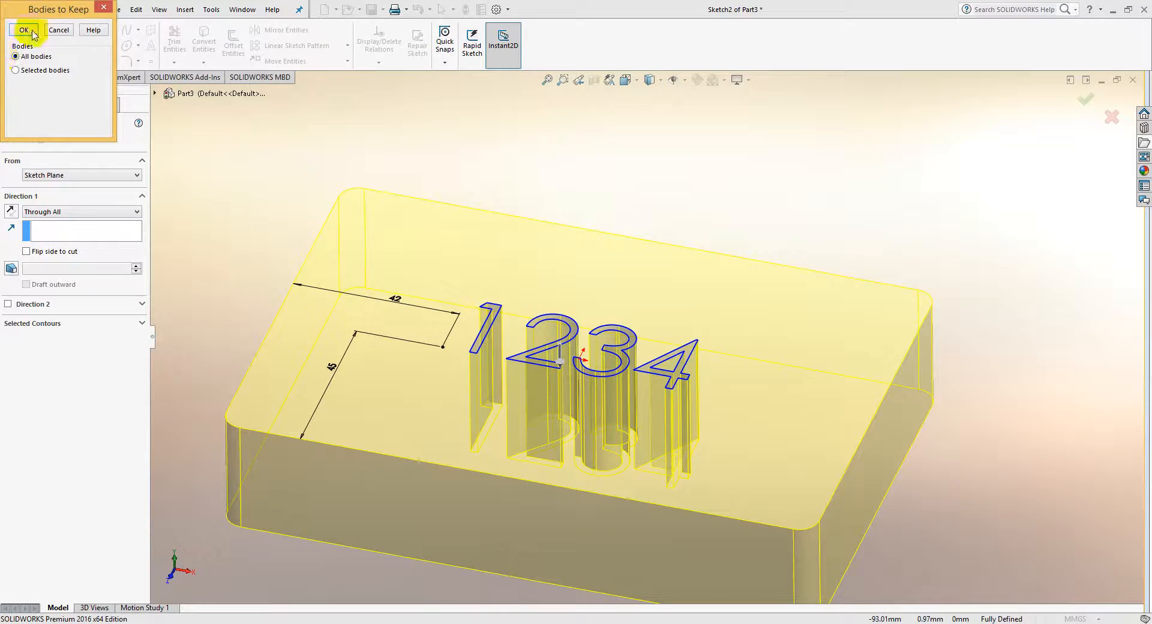
- Try keeping only Body 2, only Body 1 and both bodies for the Through All text cut, and cancel the body selection
{"action": "left_click", "coordinate": [517, 433]}
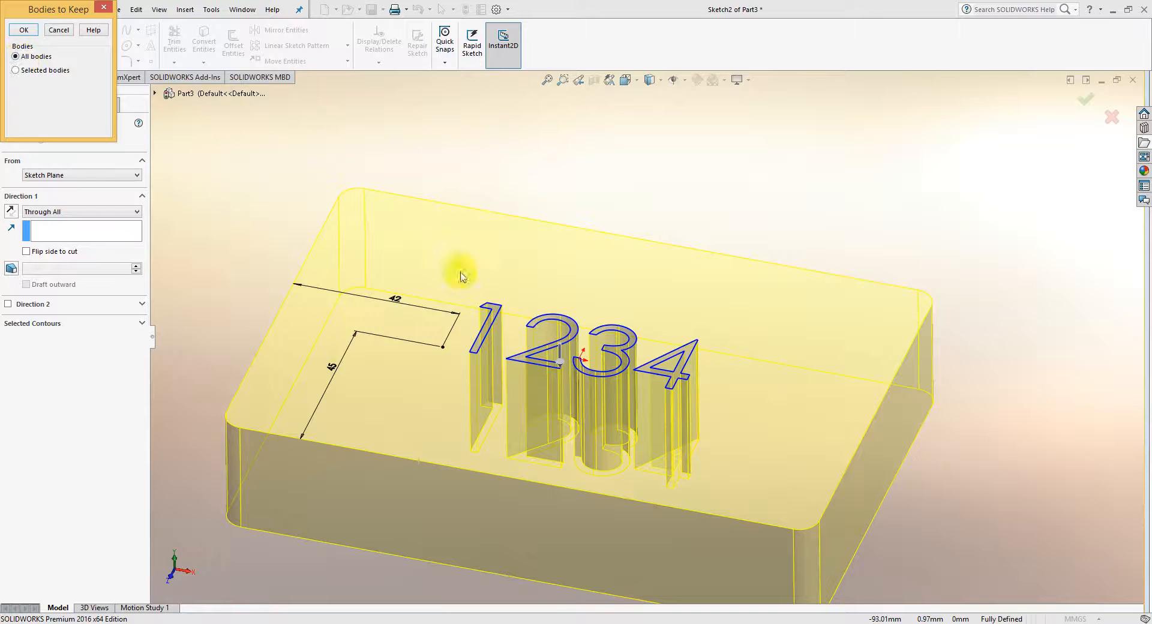
{"action": "left_click", "coordinate": [16, 70]}
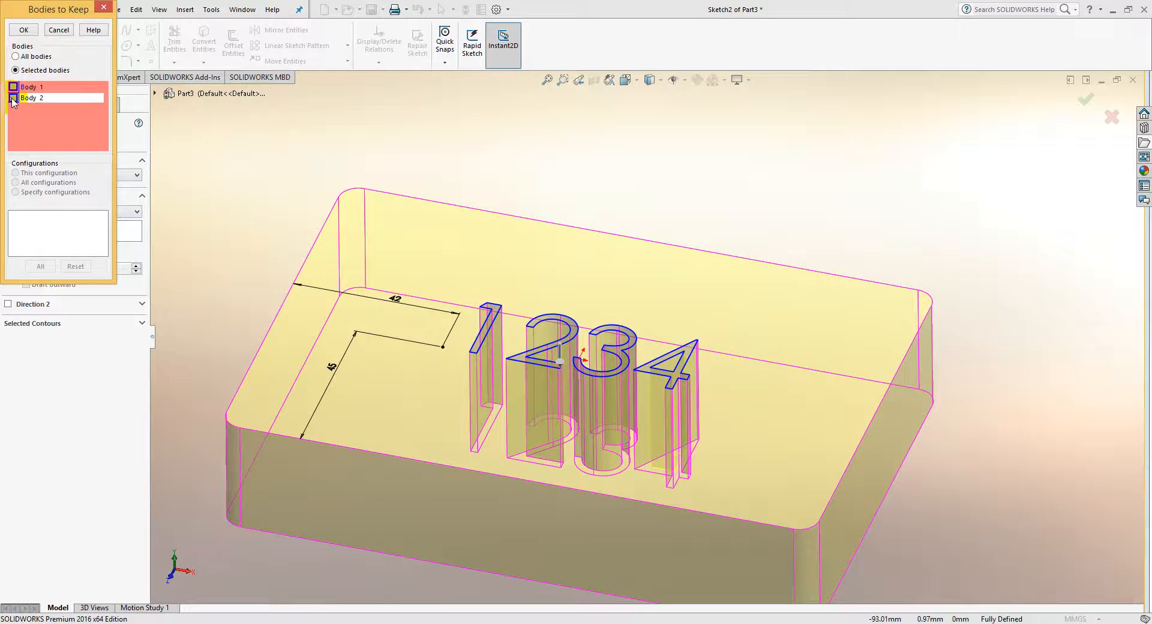
{"action": "left_click", "coordinate": [13, 97]}
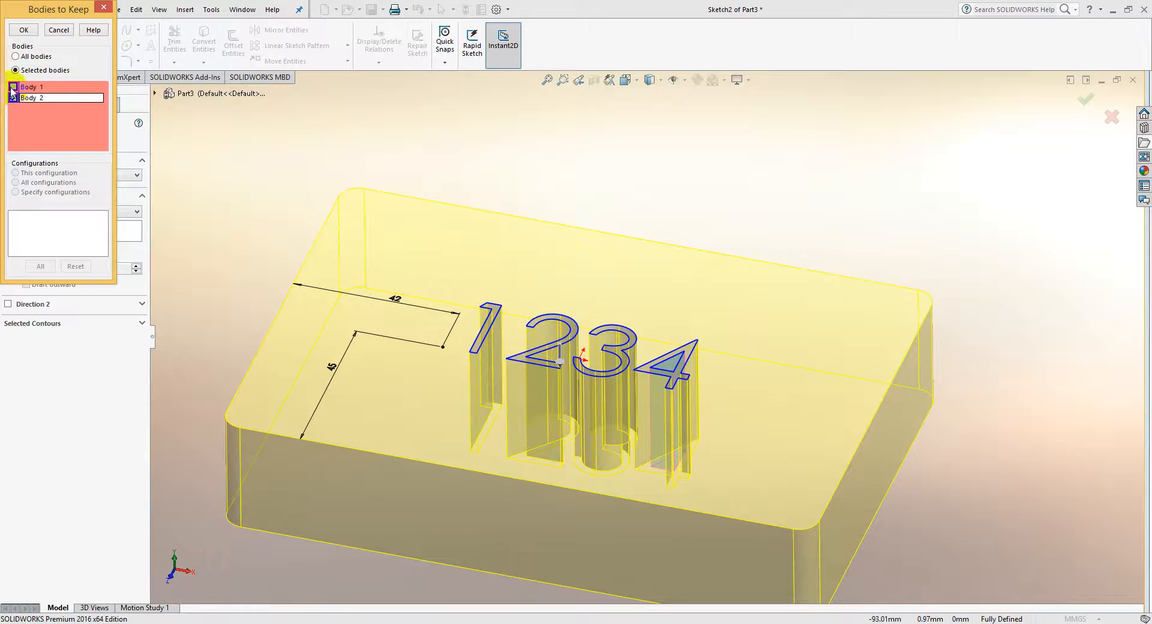
{"action": "left_click", "coordinate": [13, 87]}
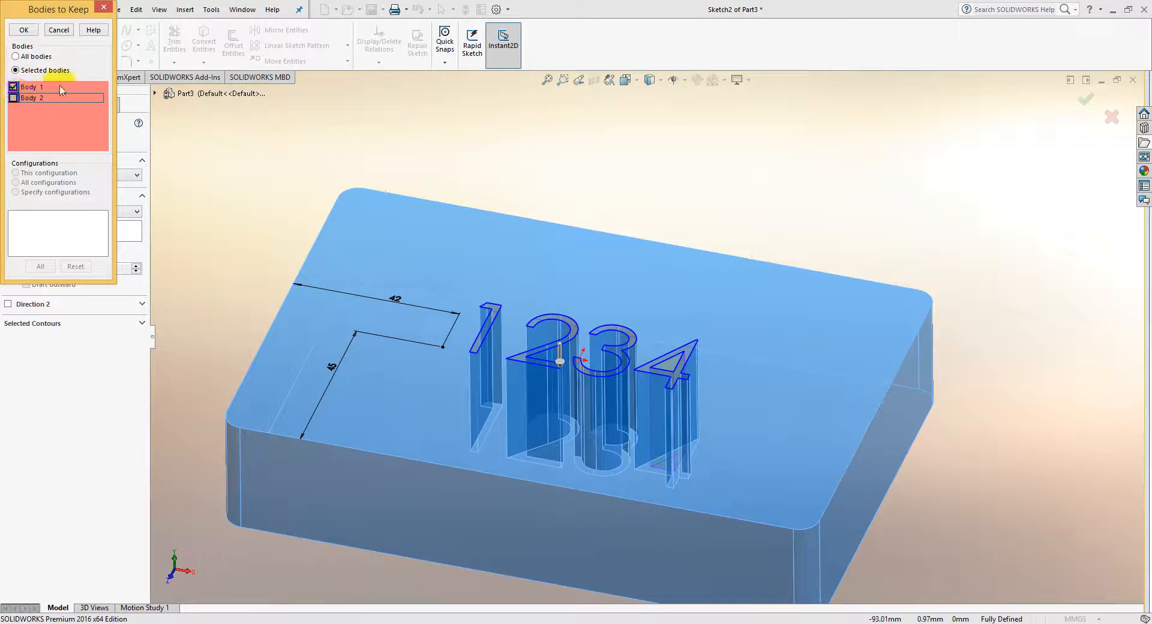
{"action": "left_click", "coordinate": [13, 97]}
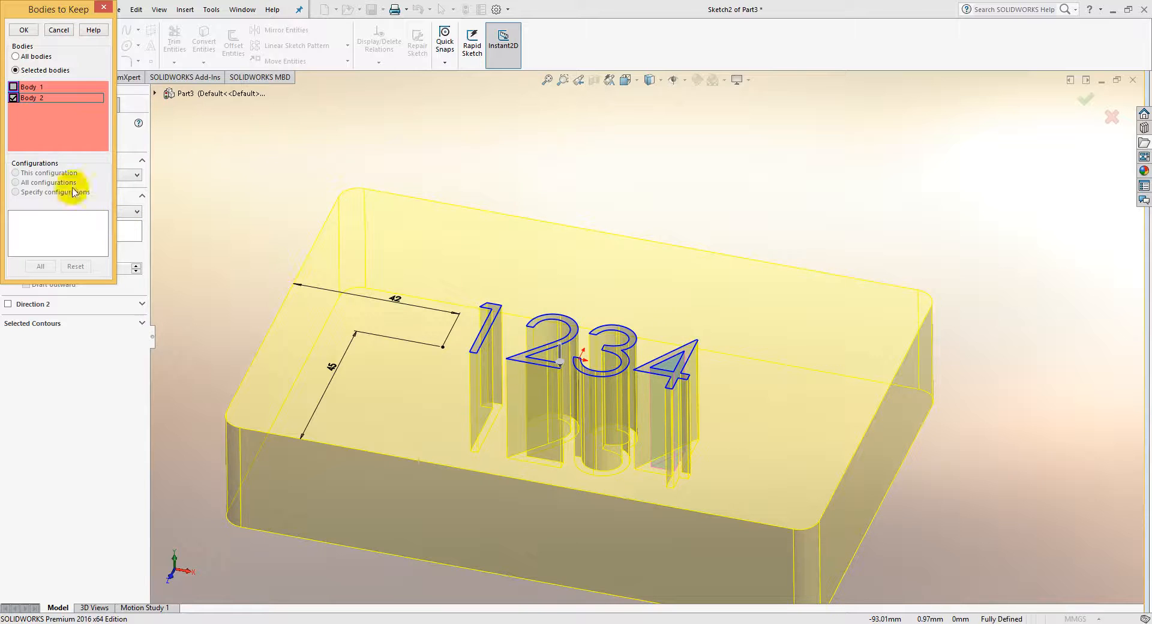
{"action": "left_click", "coordinate": [14, 87]}
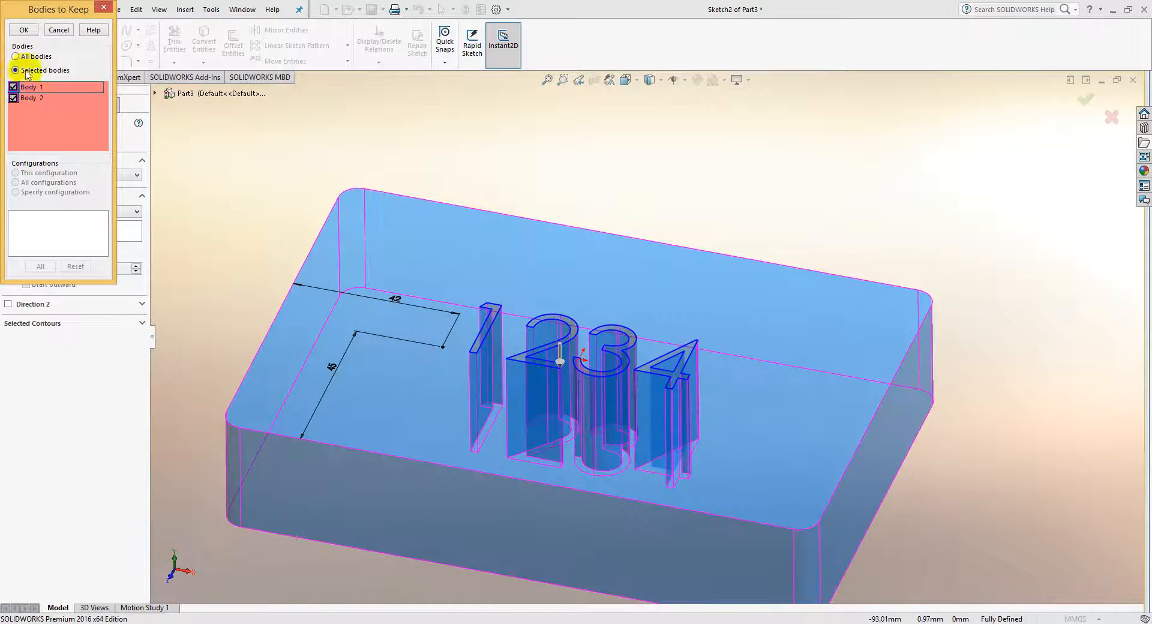
{"action": "left_click", "coordinate": [57, 30]}
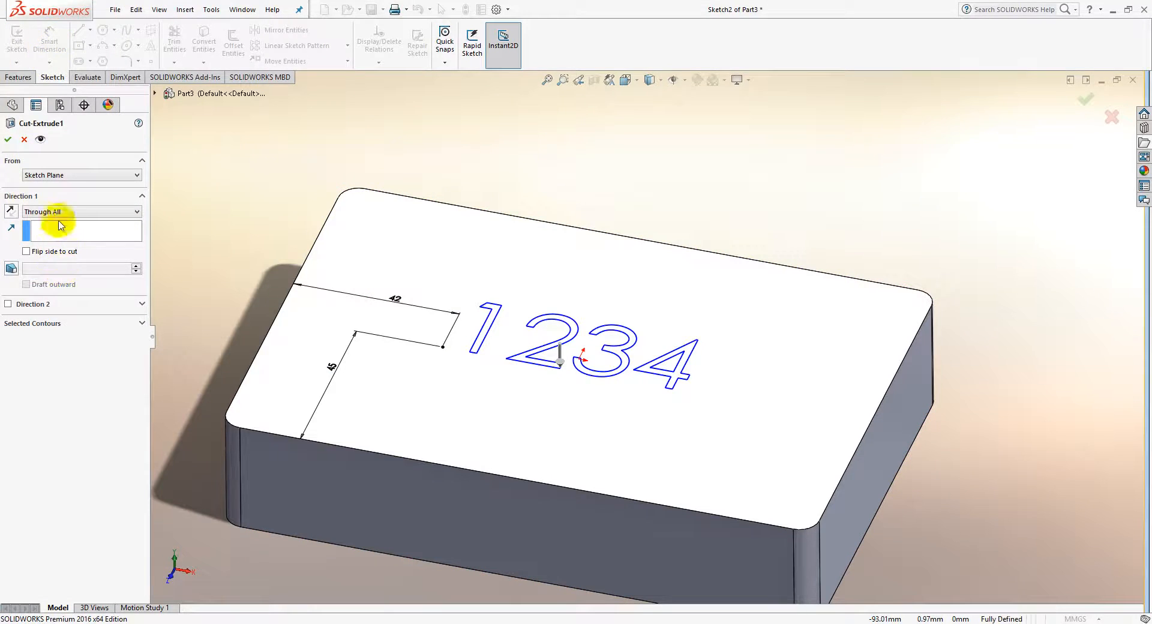
- Set the text cut's end condition to Through All - Both and view its preview from several angles
{"action": "left_click", "coordinate": [54, 212]}
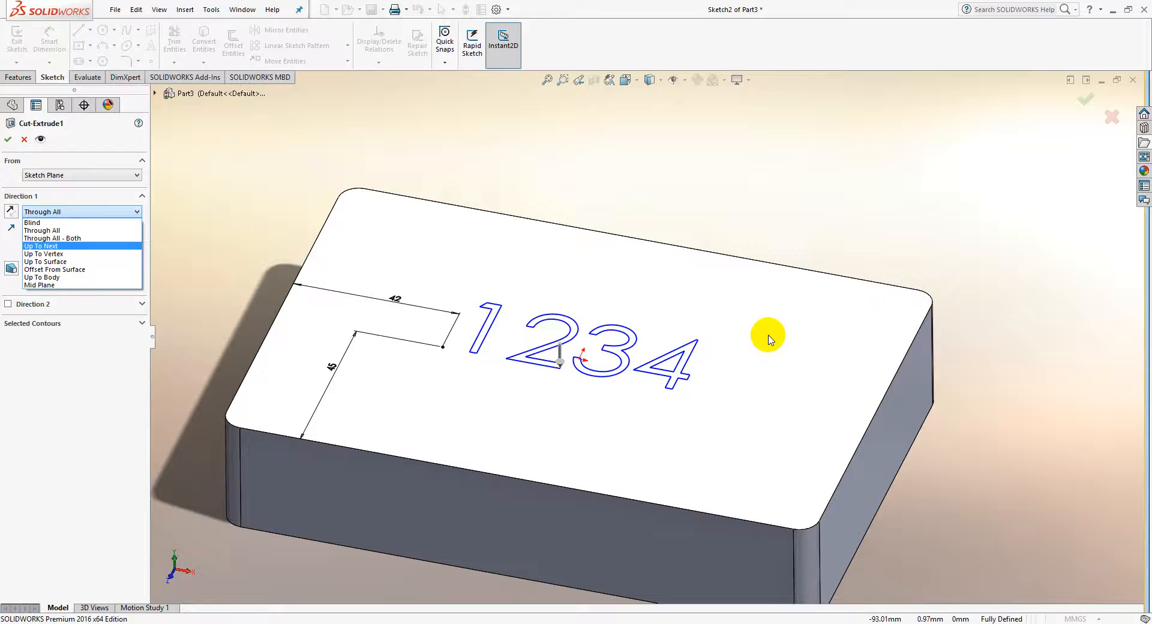
{"action": "left_click", "coordinate": [58, 238]}
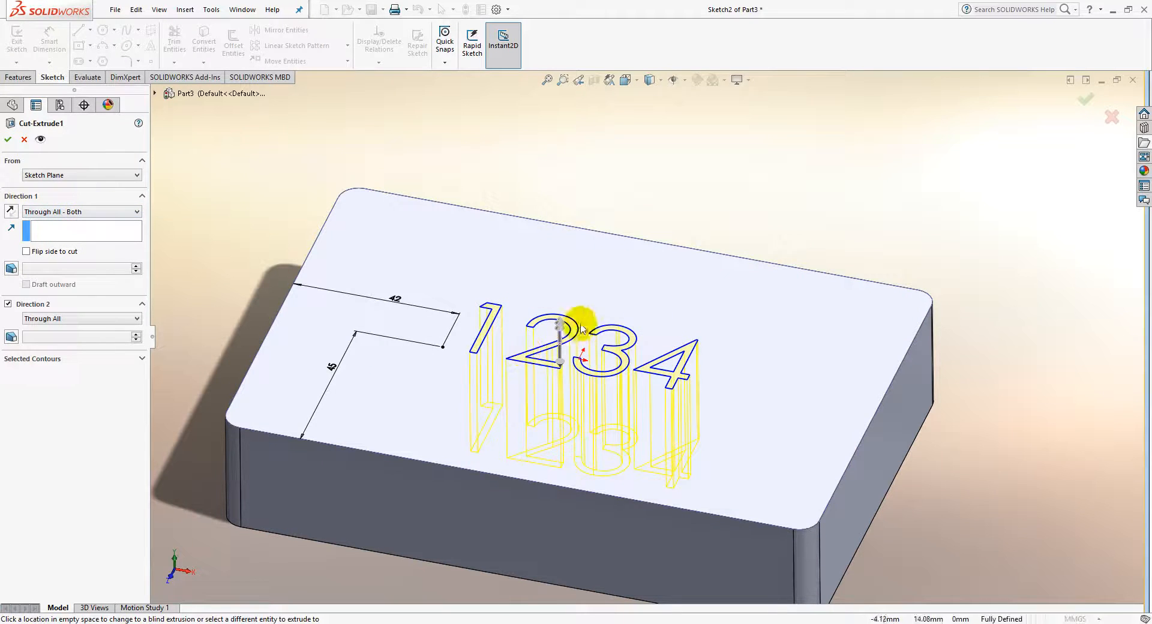
{"action": "middle_click_drag", "start_coordinate": [629, 360], "coordinate": [625, 268]}
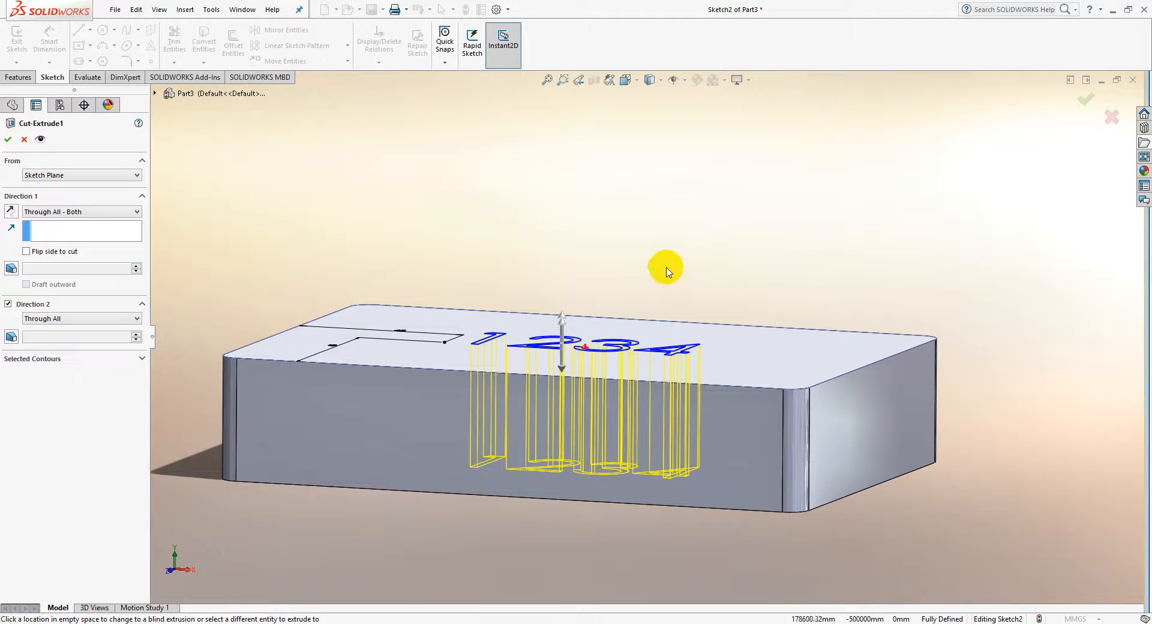
{"action": "middle_click_drag", "start_coordinate": [588, 272], "coordinate": [326, 296]}
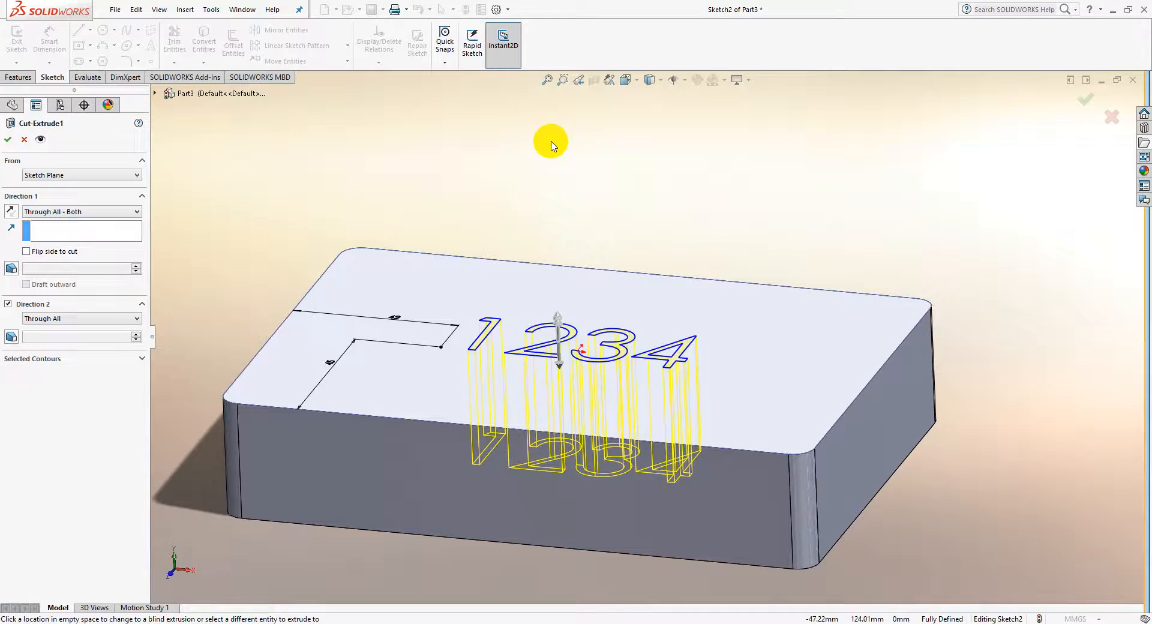
{"action": "middle_click_drag", "start_coordinate": [558, 237], "coordinate": [562, 414]}
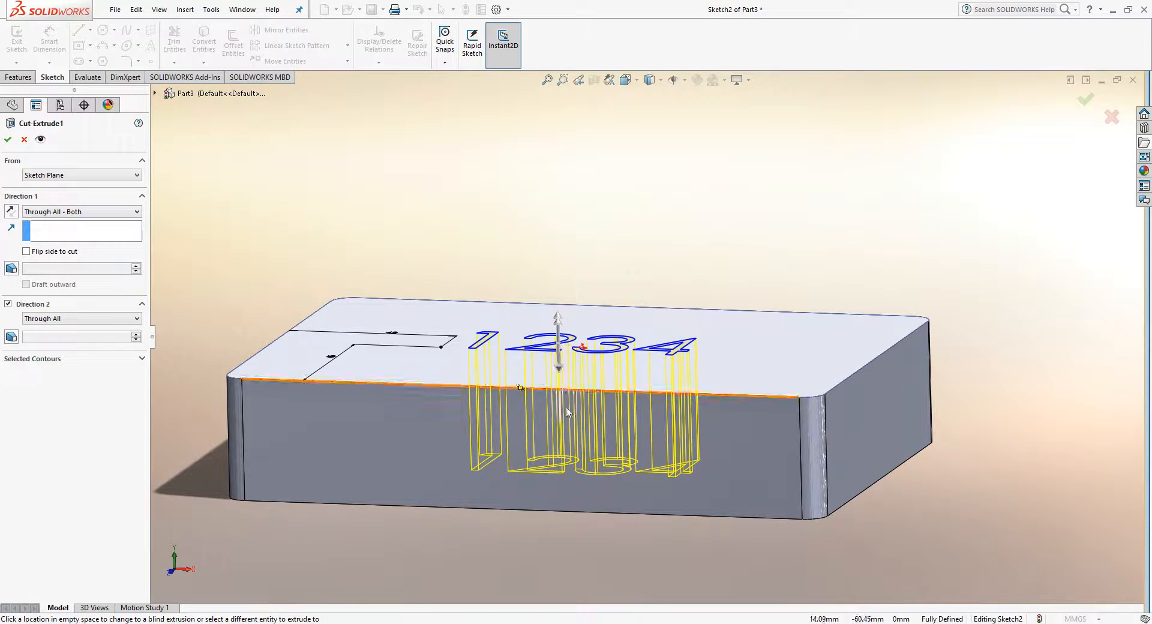
- Try Up To Next as the first-direction end condition of the text cut
{"action": "left_click", "coordinate": [73, 212]}
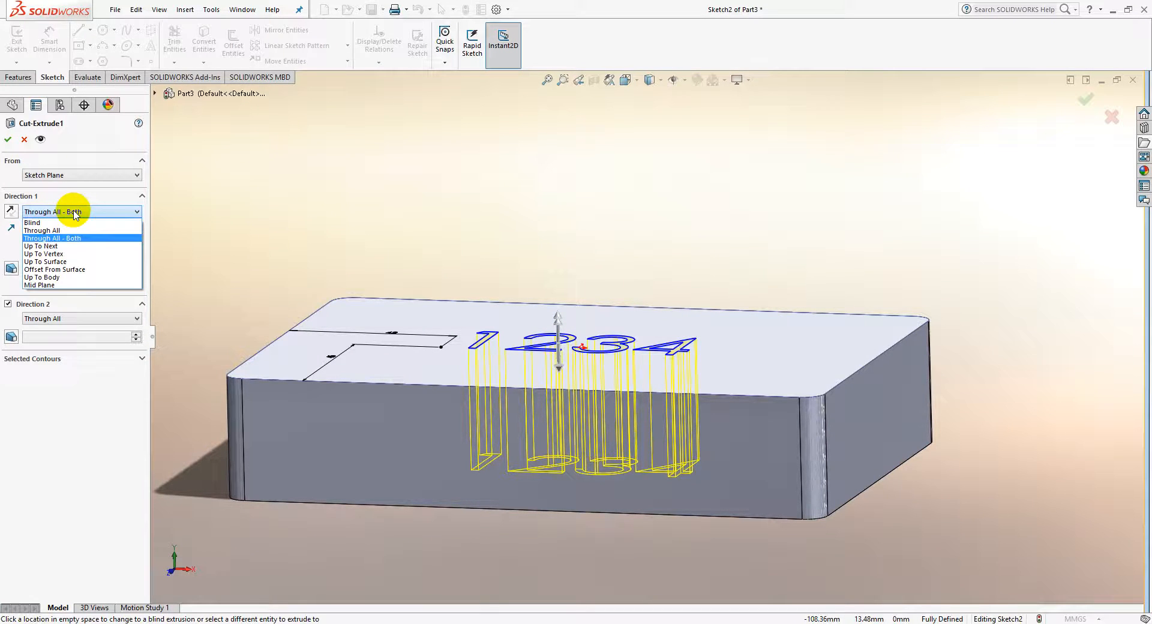
{"action": "left_click", "coordinate": [66, 246]}
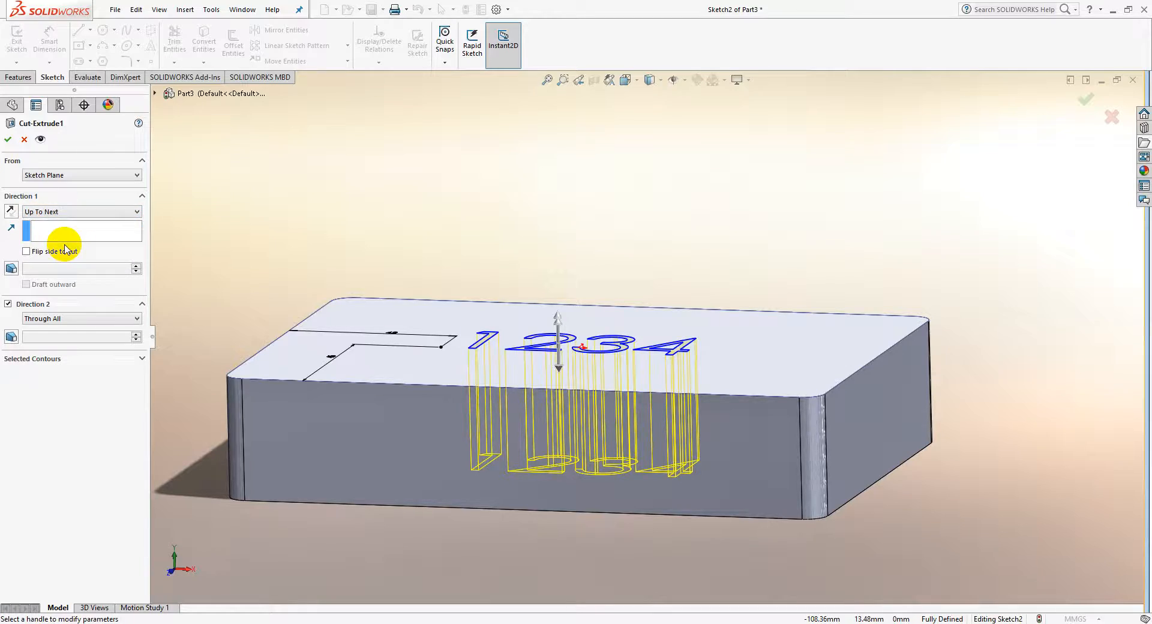
{"action": "middle_click_drag", "start_coordinate": [481, 183], "coordinate": [501, 285]}
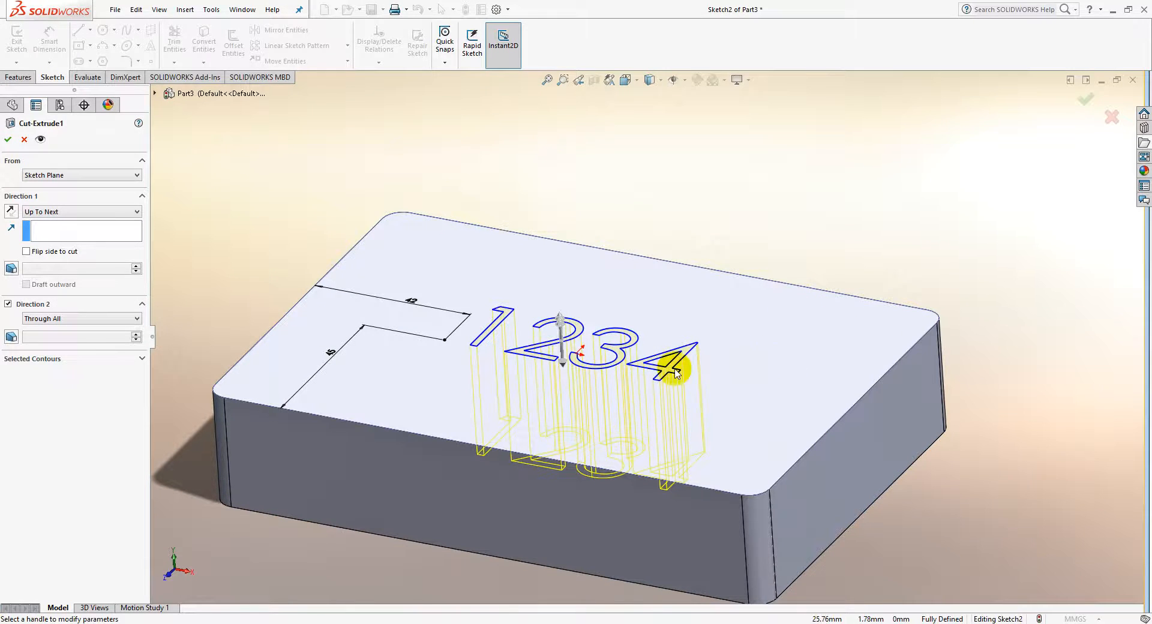
- Try the Up To Vertex end condition, ending the cut at the block's lower front corner vertex and at its lower front edge
{"action": "left_click", "coordinate": [73, 211]}
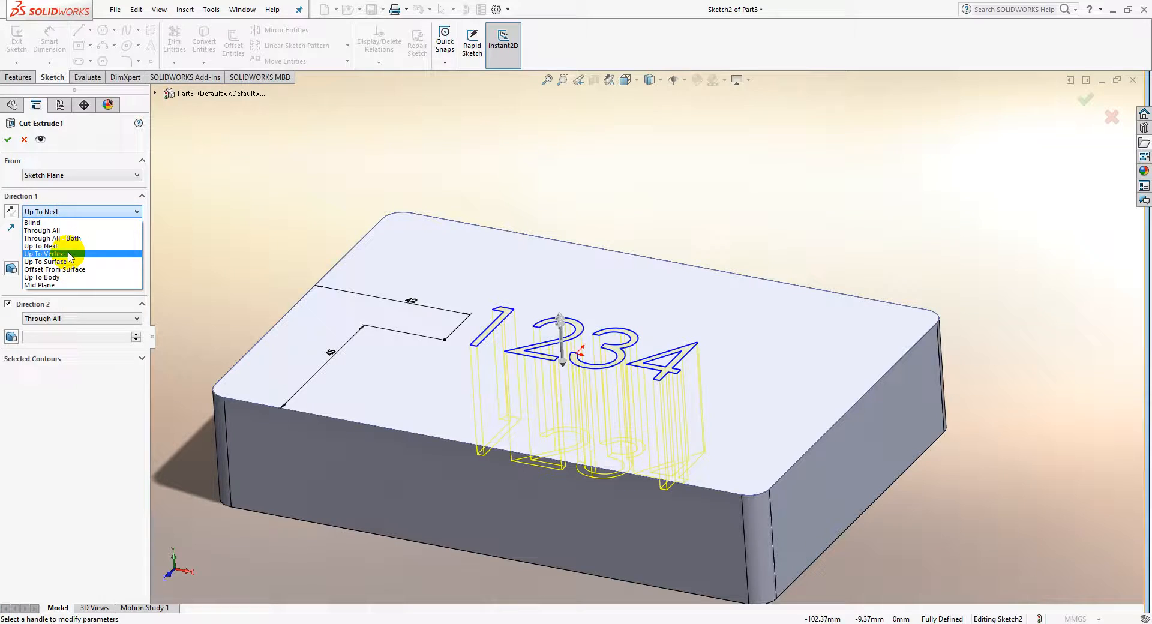
{"action": "left_click", "coordinate": [69, 258]}
{"action": "middle_click_drag", "start_coordinate": [538, 375], "coordinate": [549, 318]}
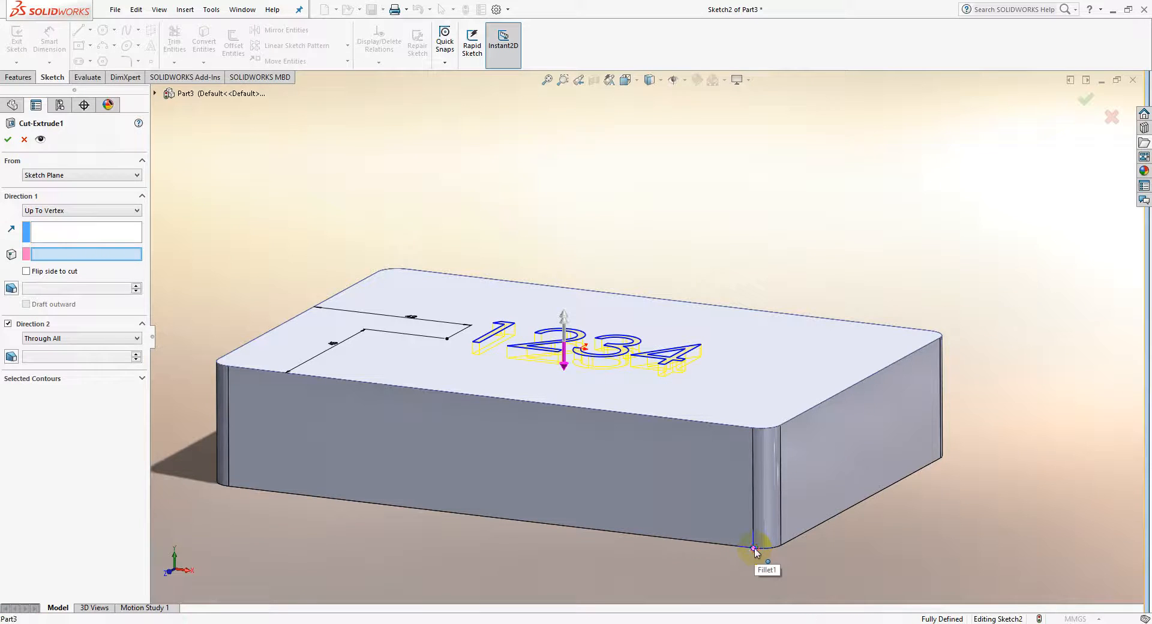
{"action": "left_click", "coordinate": [753, 548]}
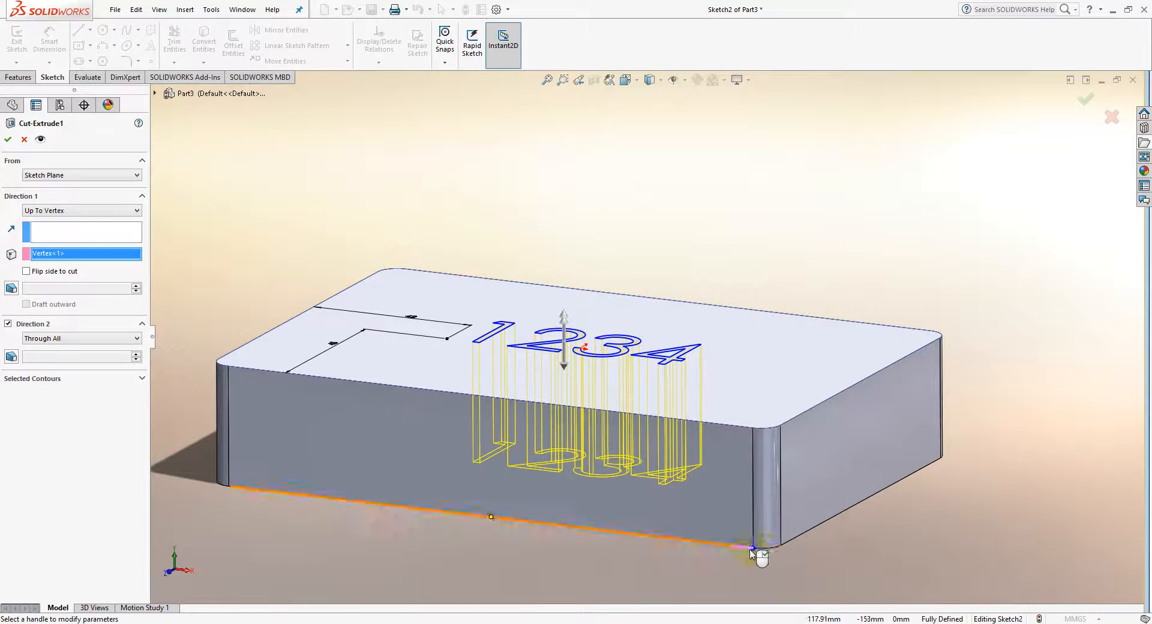
{"action": "left_click", "coordinate": [717, 545]}
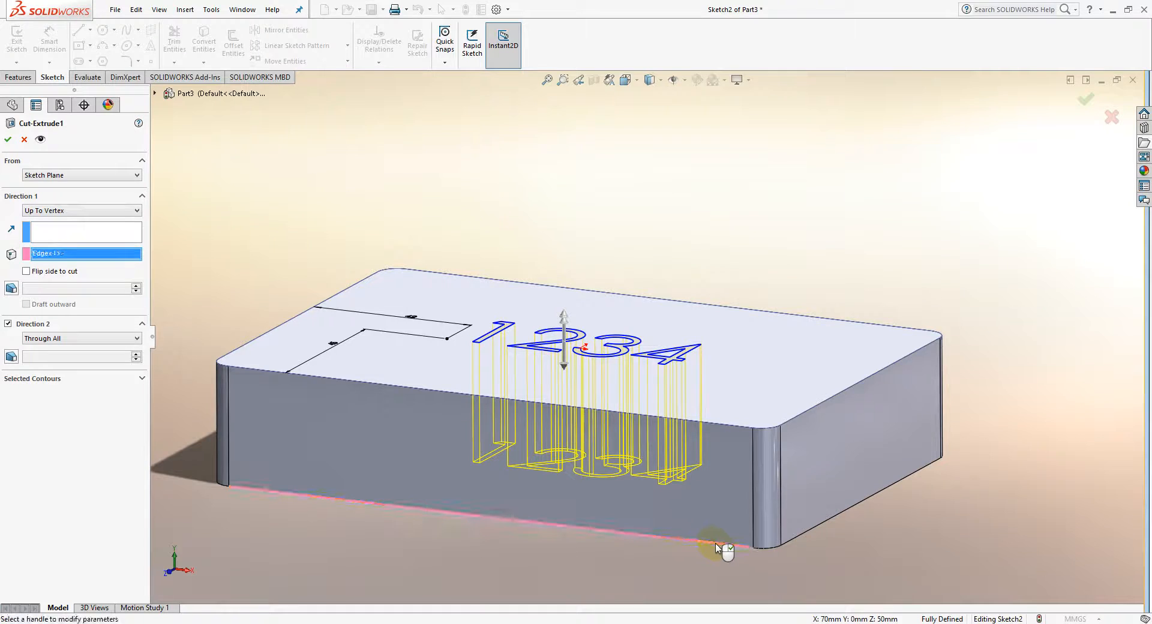
{"action": "mouse_move", "coordinate": [704, 527]}
{"action": "middle_mouse_down"}
{"action": "mouse_move", "coordinate": [666, 429]}
{"action": "mouse_move", "coordinate": [791, 466]}
{"action": "mouse_move", "coordinate": [597, 411]}
{"action": "mouse_move", "coordinate": [632, 570]}
{"action": "mouse_move", "coordinate": [589, 377]}
{"action": "middle_mouse_up"}
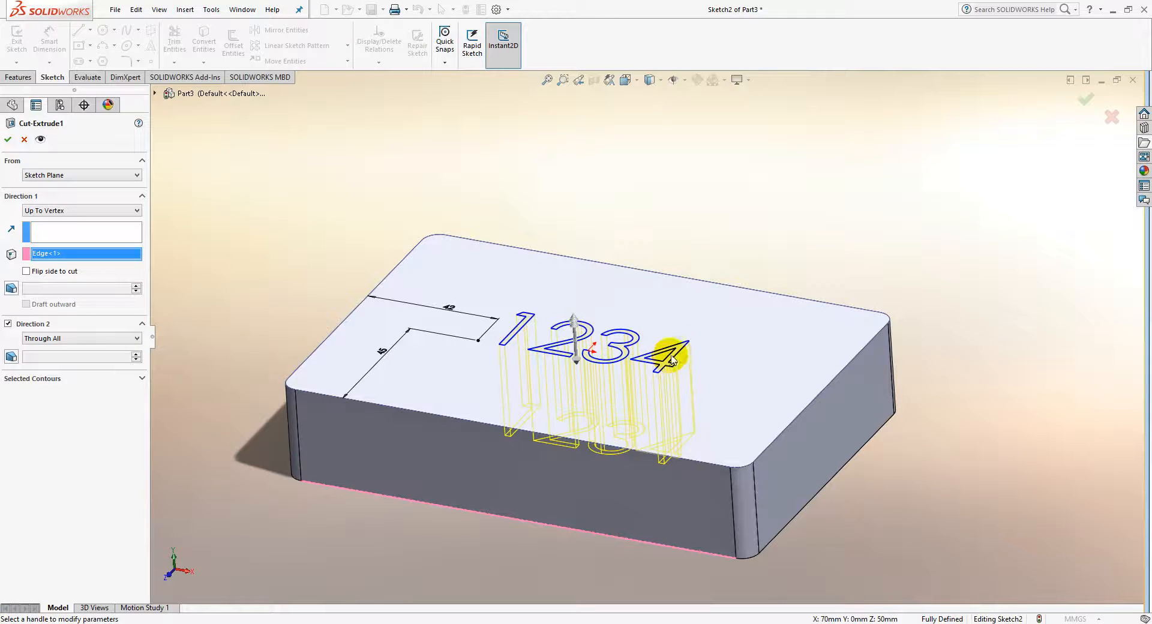
- Try the Up To Surface end condition with the block's bottom face as the limit of the cut
{"action": "left_click", "coordinate": [57, 210]}
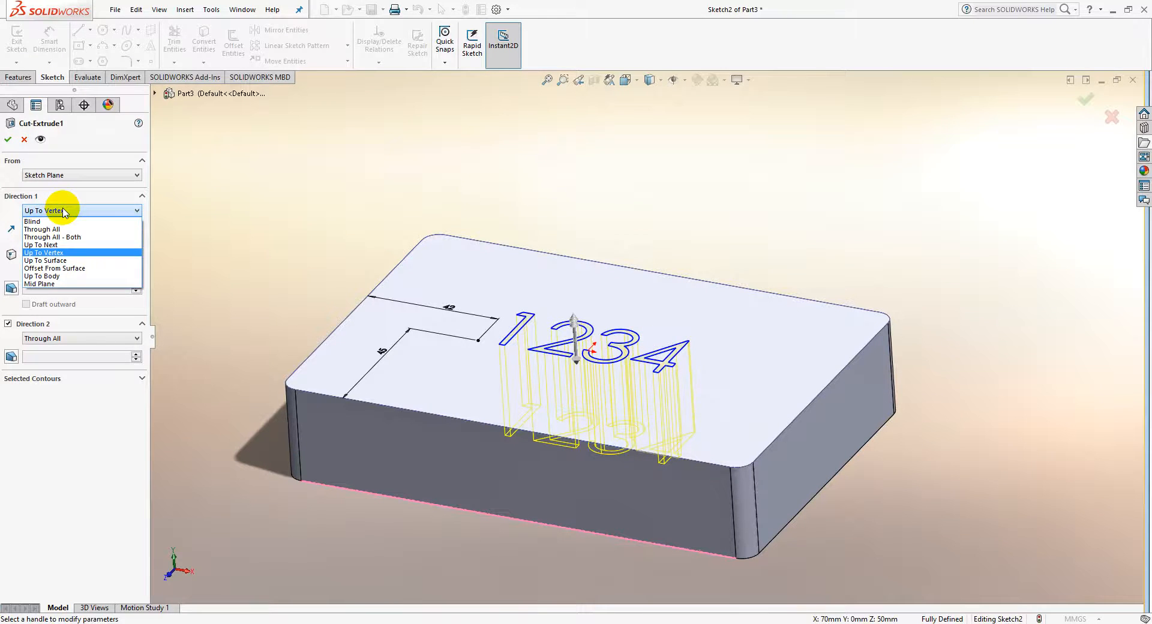
{"action": "left_click", "coordinate": [77, 262]}
{"action": "middle_click_drag", "start_coordinate": [639, 478], "coordinate": [660, 318]}
{"action": "left_click", "coordinate": [612, 444]}
{"action": "middle_click_drag", "start_coordinate": [611, 445], "coordinate": [625, 546]}
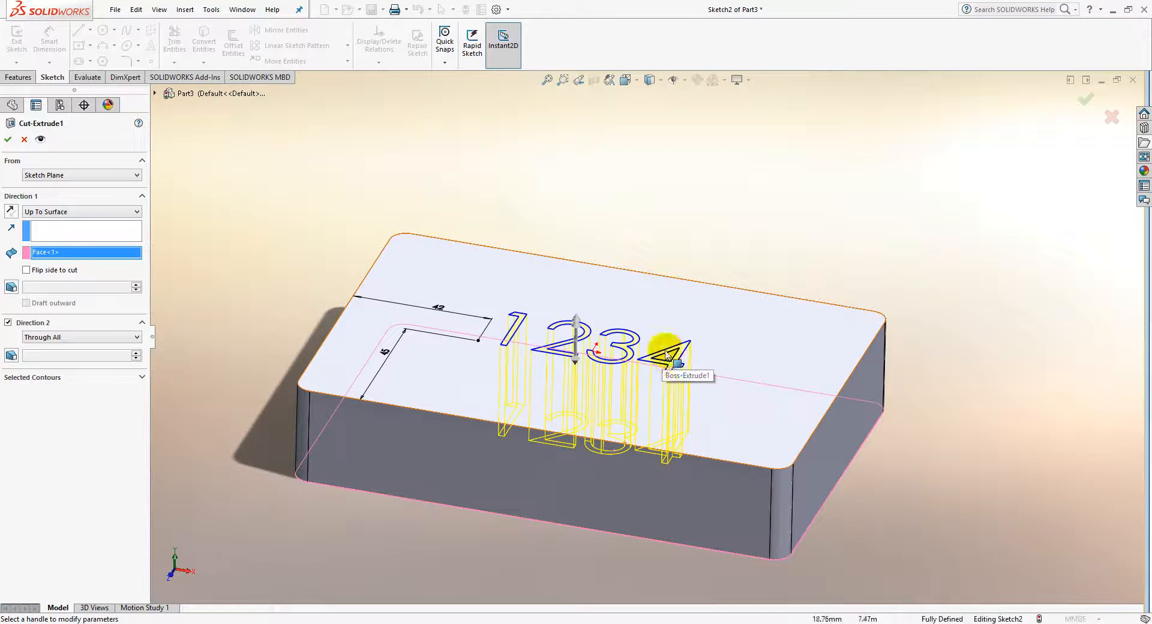
- Change the cut to Offset From Surface, 5 mm from the block's bottom face, and examine the gap from the side
{"action": "left_click", "coordinate": [59, 213]}
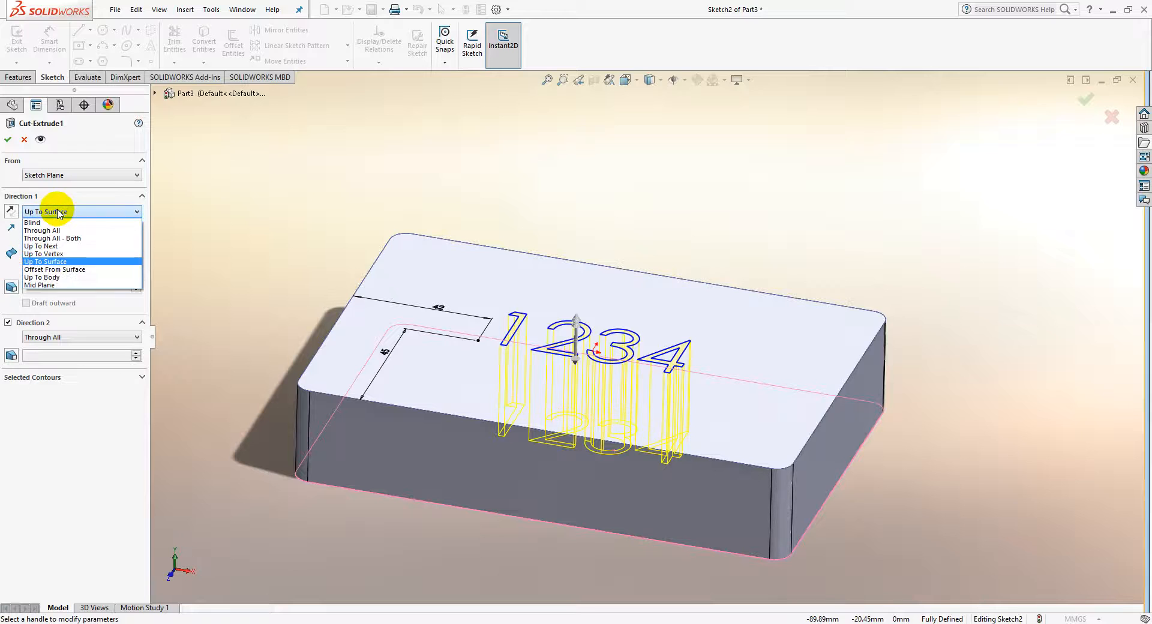
{"action": "left_click", "coordinate": [60, 269]}
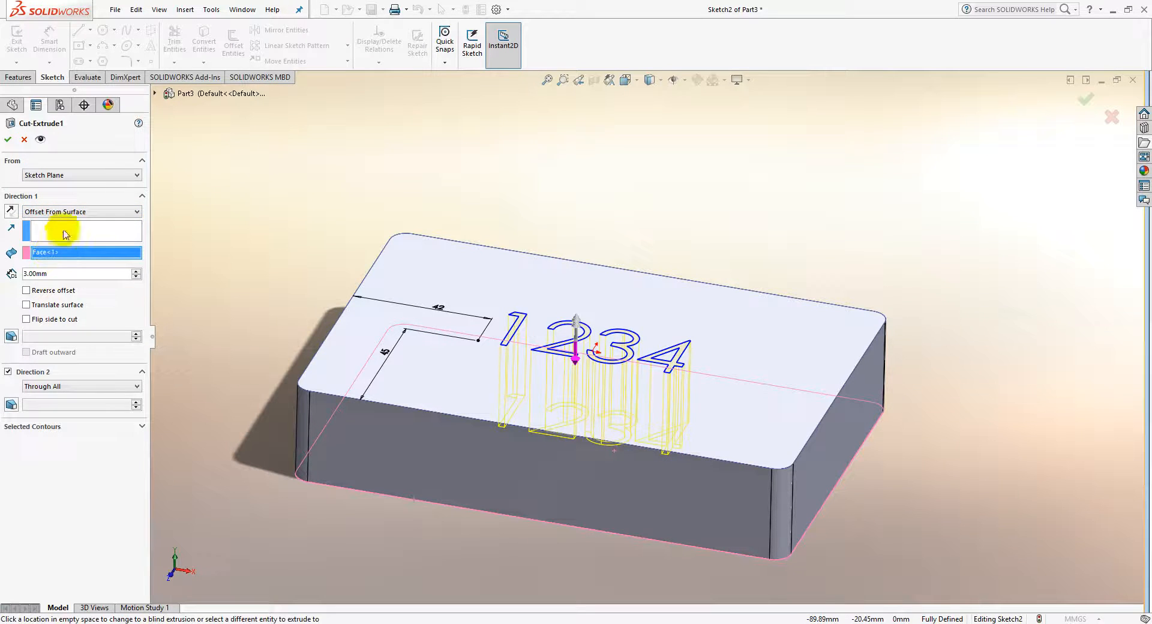
{"action": "middle_click_drag", "start_coordinate": [427, 455], "coordinate": [398, 291]}
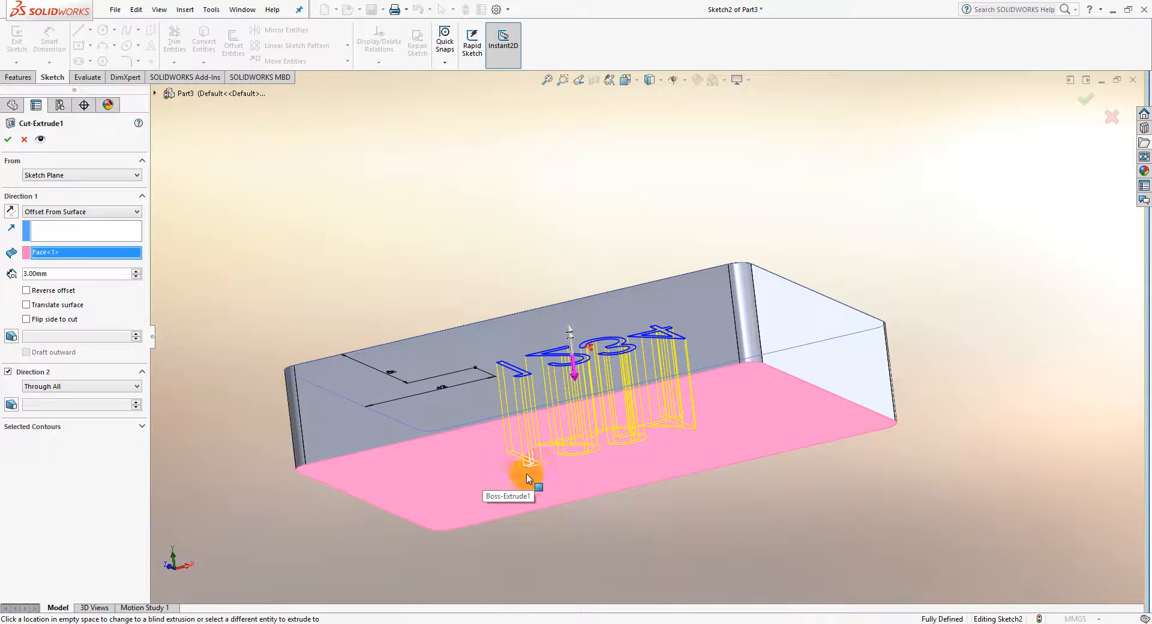
{"action": "middle_click_drag", "start_coordinate": [501, 448], "coordinate": [147, 315]}
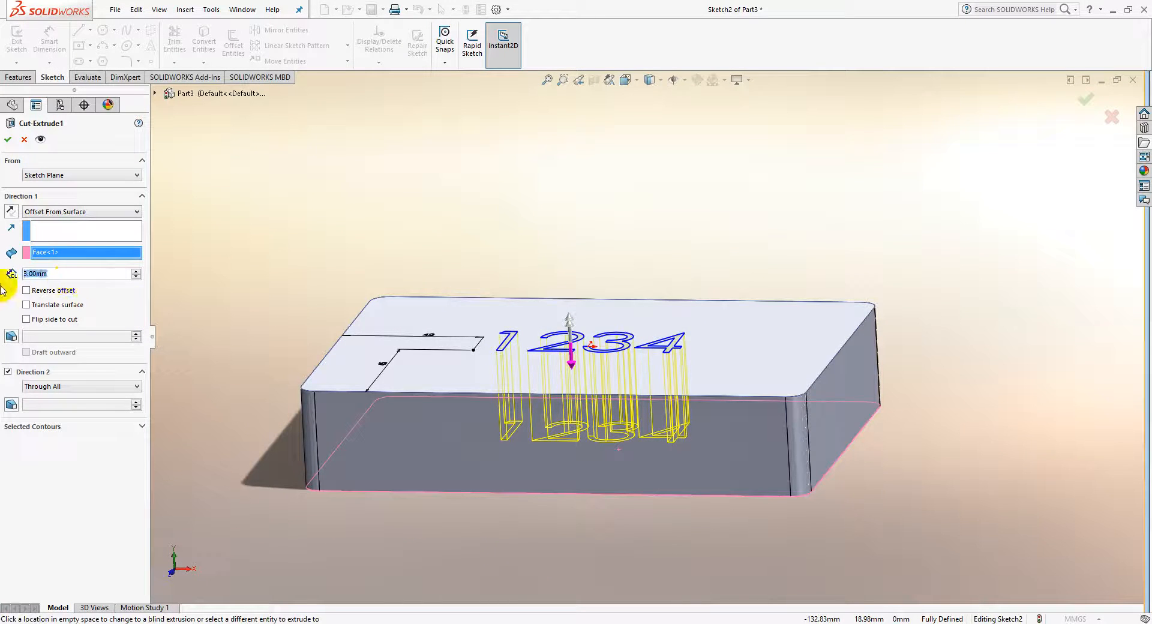
{"action": "type", "text": "5"}
{"action": "key", "text": "Return"}
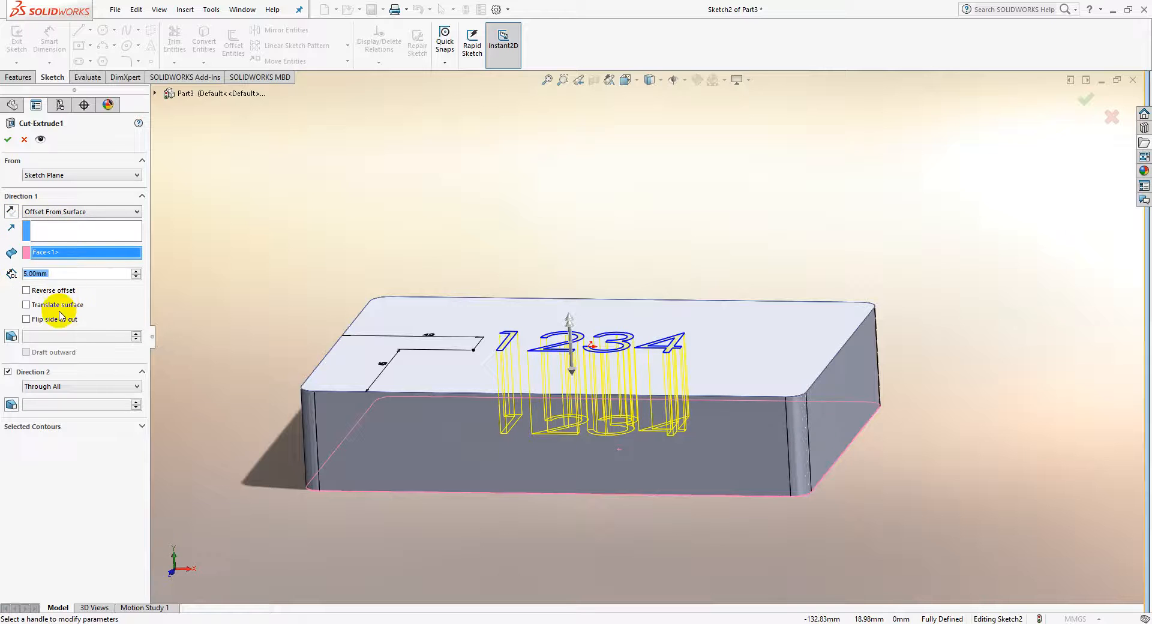
{"action": "left_click", "coordinate": [35, 290]}
{"action": "left_click", "coordinate": [34, 290]}
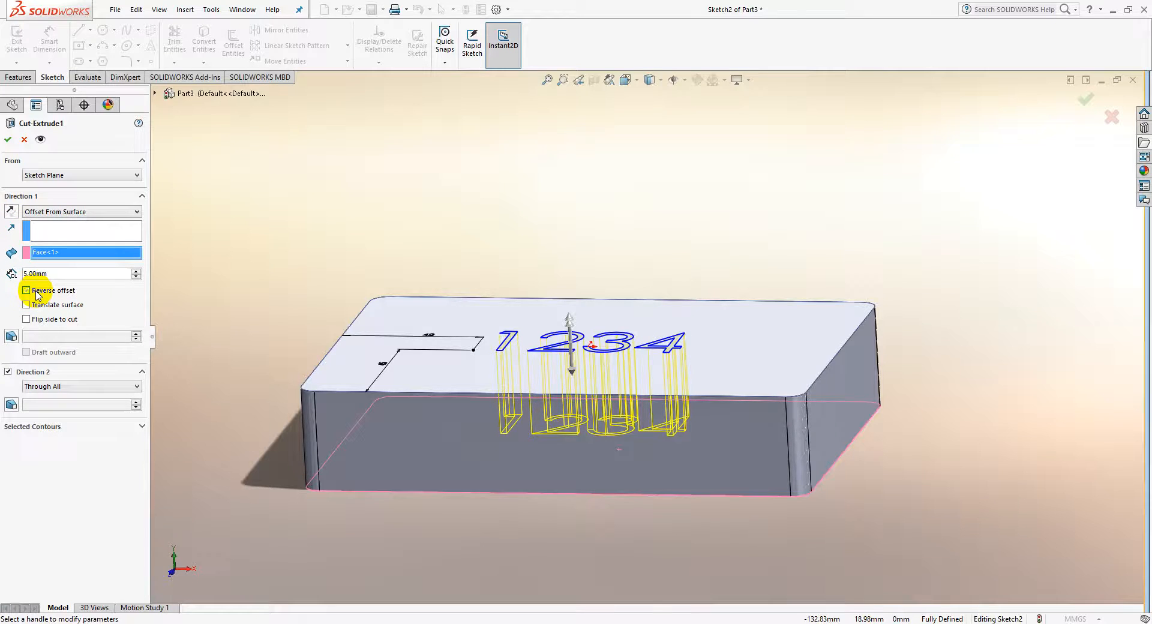
{"action": "middle_click_drag", "start_coordinate": [414, 365], "coordinate": [477, 300]}
{"action": "scroll", "coordinate": [571, 431], "scroll_direction": "down", "scroll_amount": 5}
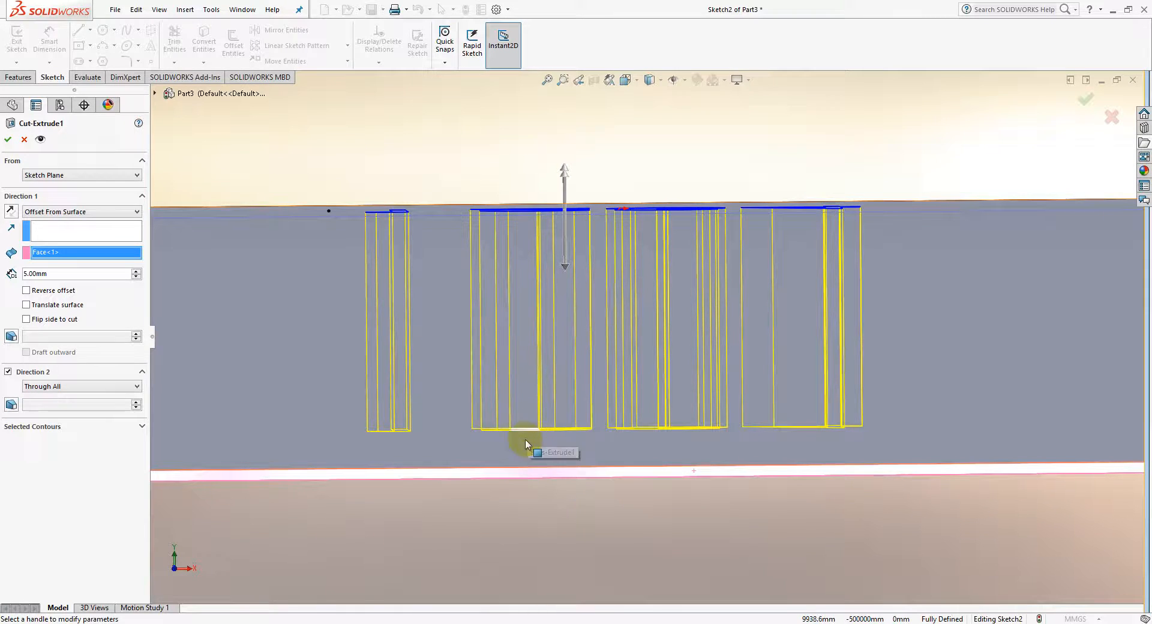
{"action": "scroll", "coordinate": [516, 439], "scroll_direction": "up", "scroll_amount": 6}
{"action": "middle_click_drag", "start_coordinate": [624, 316], "coordinate": [633, 440]}
- Try the Mid Plane end condition for the text cut and check its preview on both sides of the top face
{"action": "left_click", "coordinate": [66, 212]}
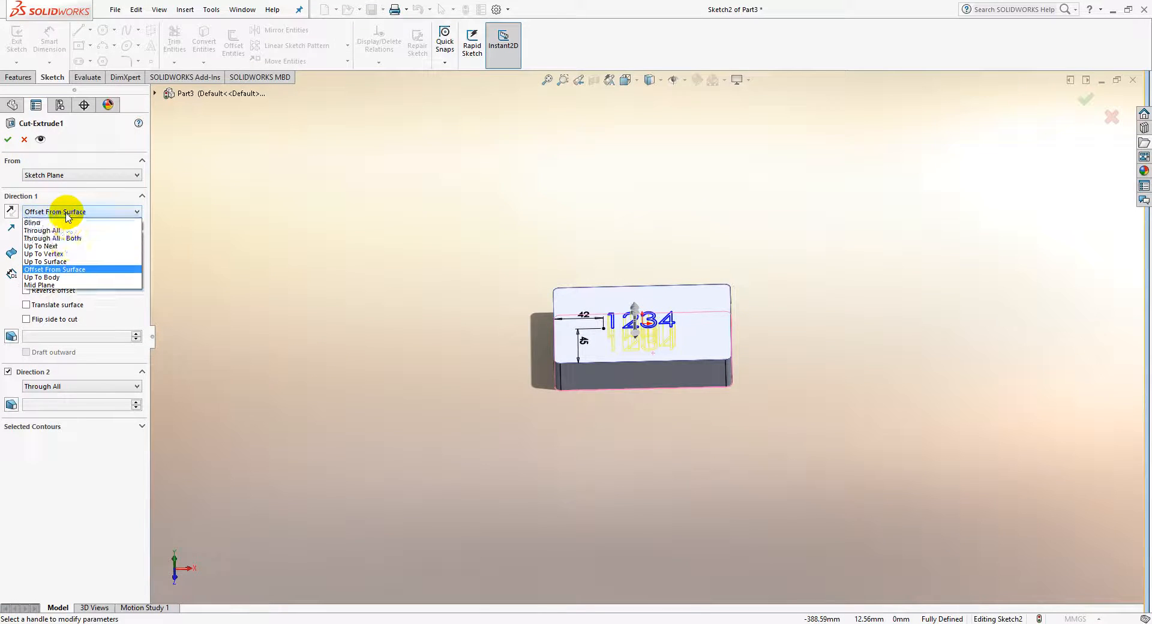
{"action": "left_click", "coordinate": [56, 285]}
{"action": "scroll", "coordinate": [676, 290], "scroll_direction": "up", "scroll_amount": 6}
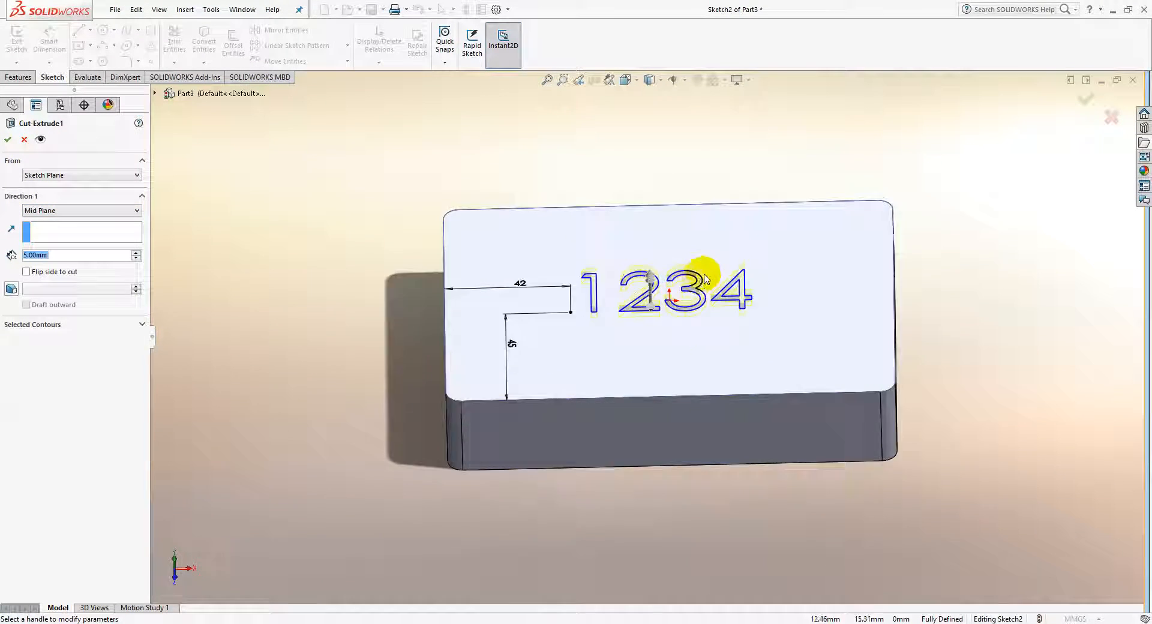
{"action": "middle_click_drag", "start_coordinate": [673, 334], "coordinate": [670, 241]}
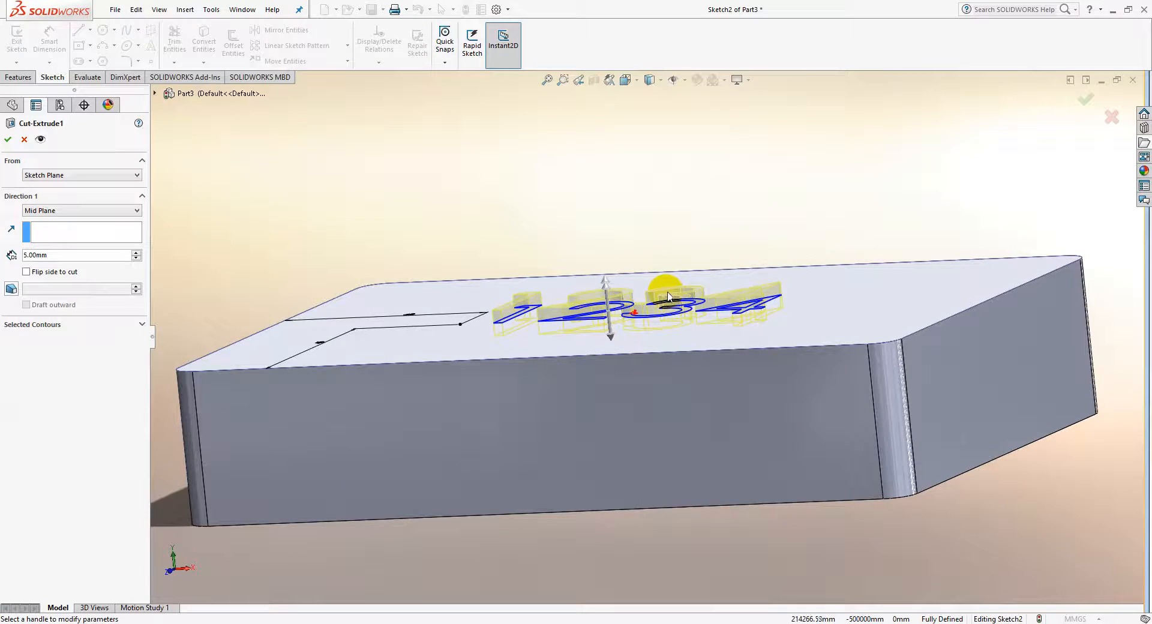
- Set the first direction of the cut to Blind, 5 mm deep, apply the cut and inspect the engraved digits
{"action": "left_click", "coordinate": [72, 210]}
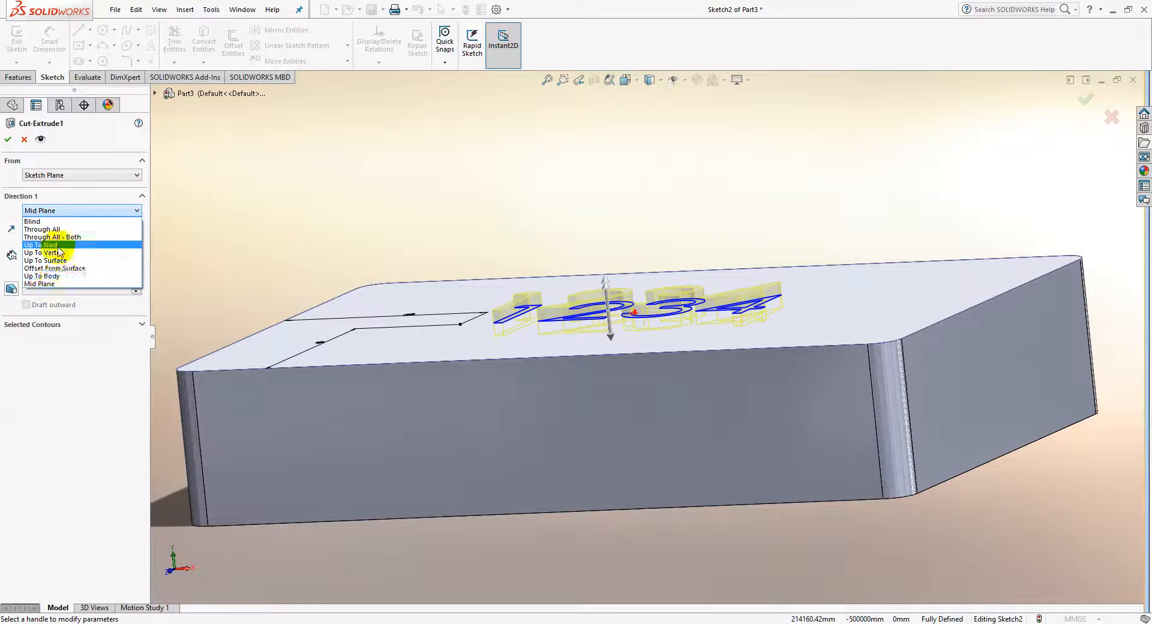
{"action": "left_click", "coordinate": [6, 225]}
{"action": "left_click", "coordinate": [44, 210]}
{"action": "left_click", "coordinate": [46, 222]}
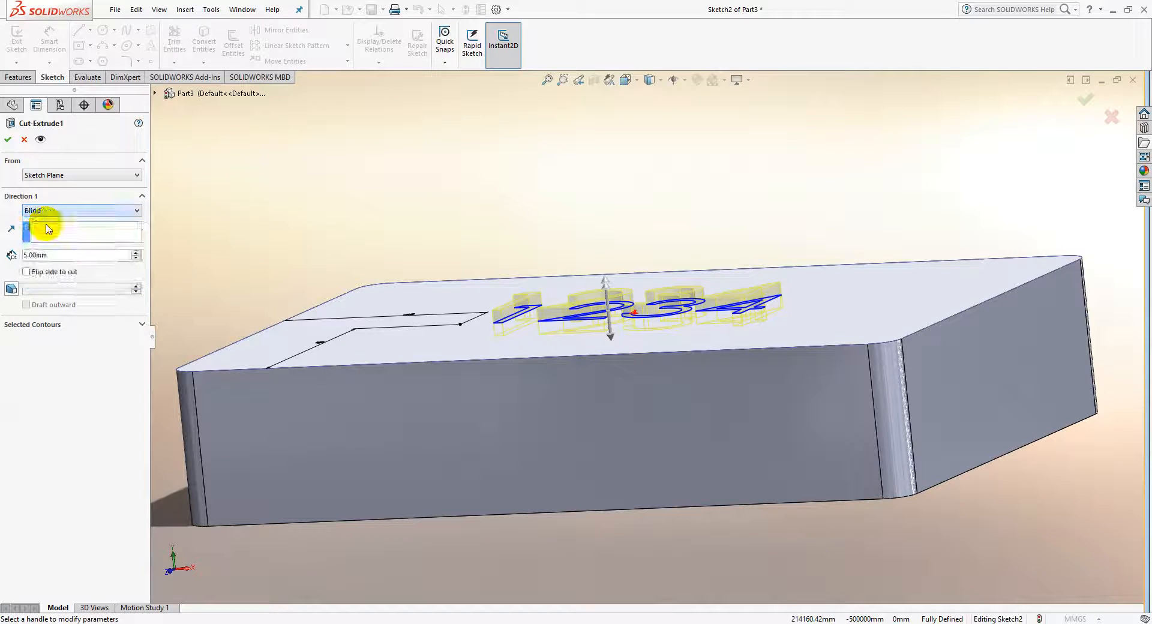
{"action": "scroll", "coordinate": [479, 233], "scroll_direction": "up", "scroll_amount": 3}
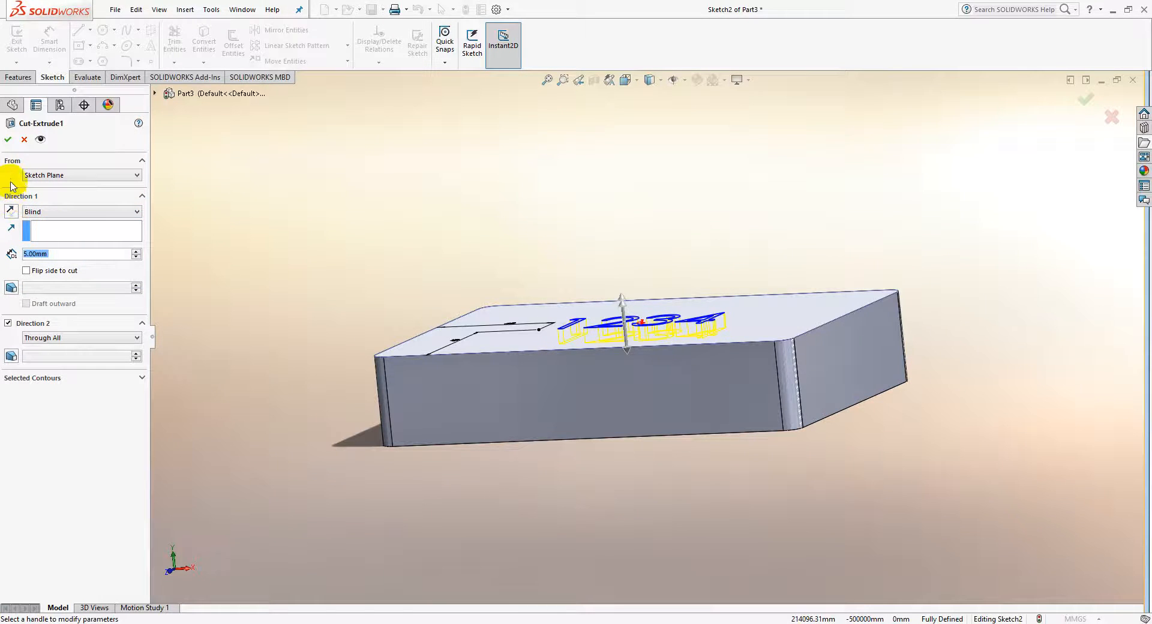
{"action": "left_click", "coordinate": [6, 139]}
{"action": "middle_click_drag", "start_coordinate": [493, 248], "coordinate": [687, 465]}
{"action": "scroll", "coordinate": [600, 354], "scroll_direction": "down", "scroll_amount": 6}
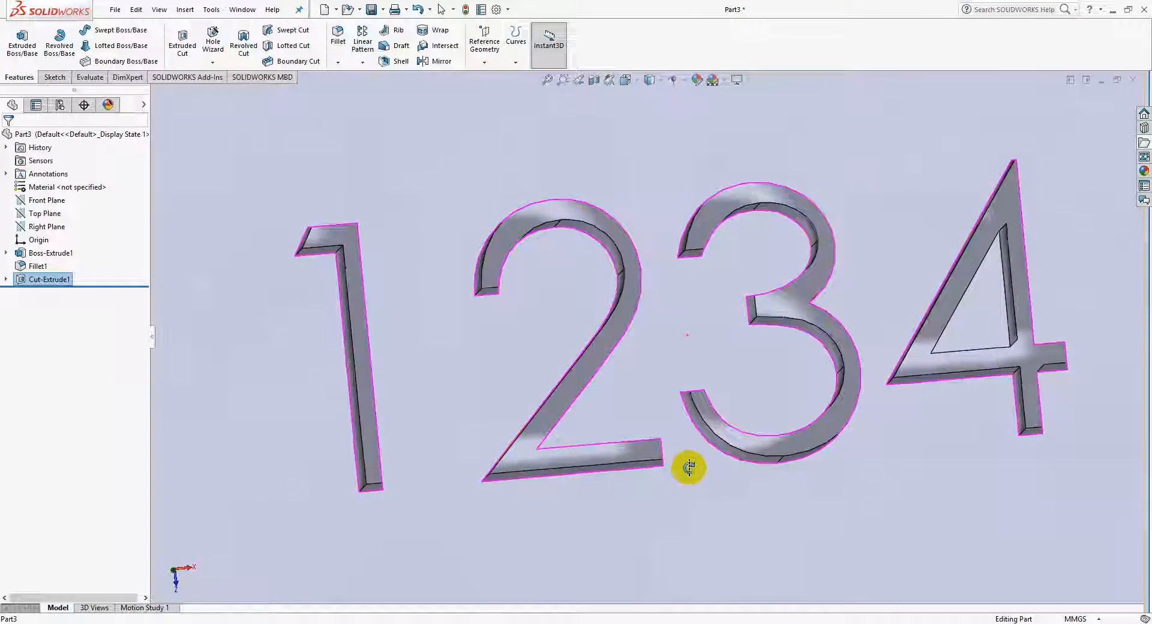
{"action": "left_click", "coordinate": [624, 292]}
{"action": "scroll", "coordinate": [681, 334], "scroll_direction": "up", "scroll_amount": 5}
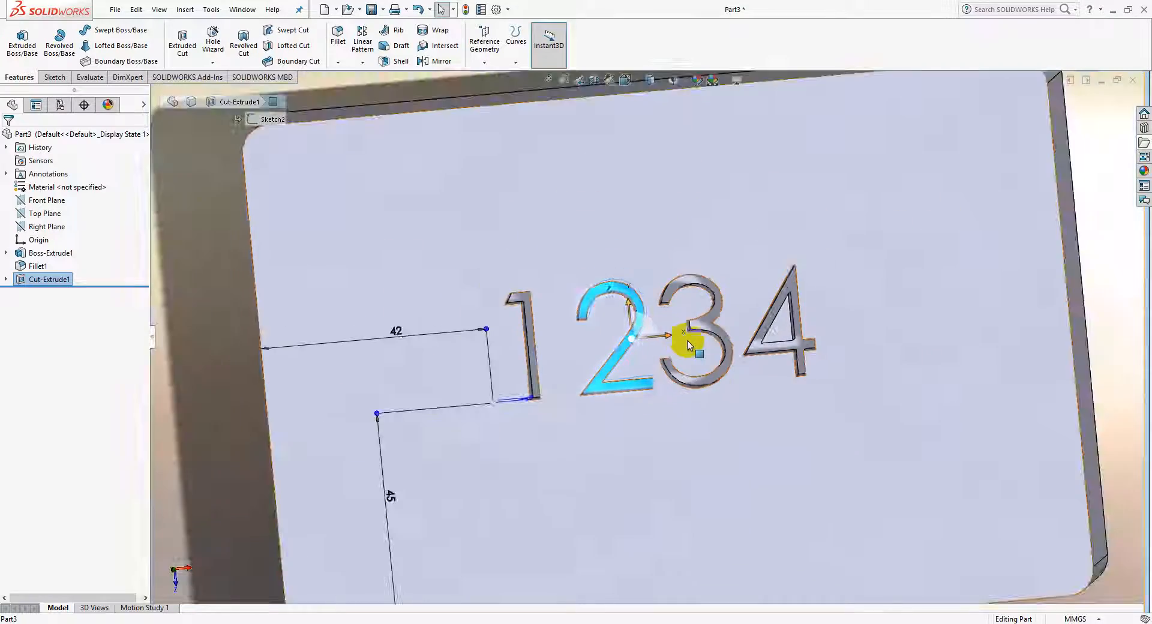